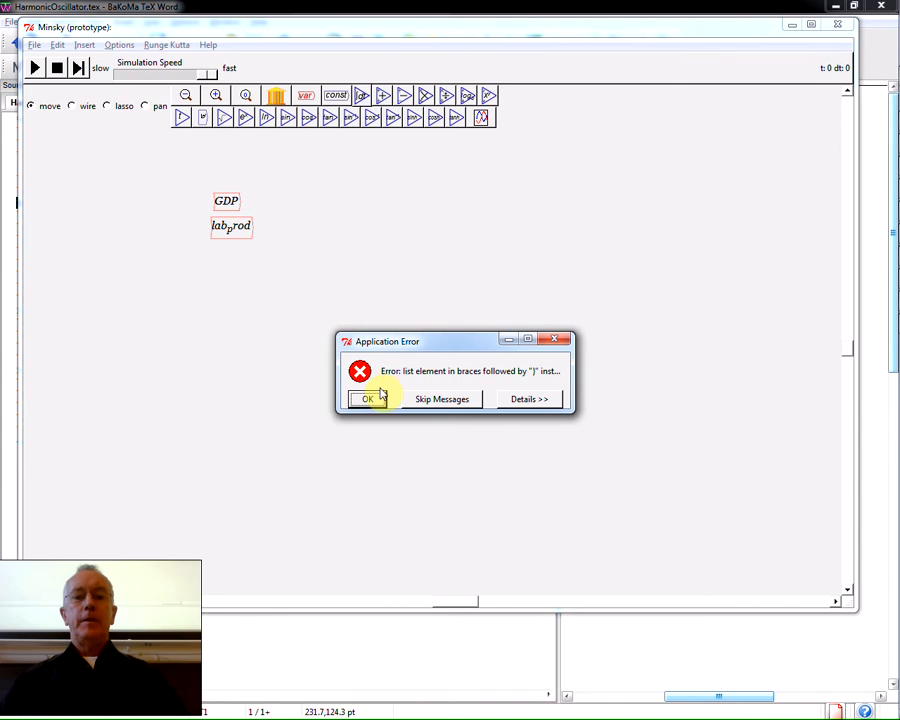
Dismiss the error and try again to edit the lab_prod variable.
click(368, 398)
right_click(234, 230)
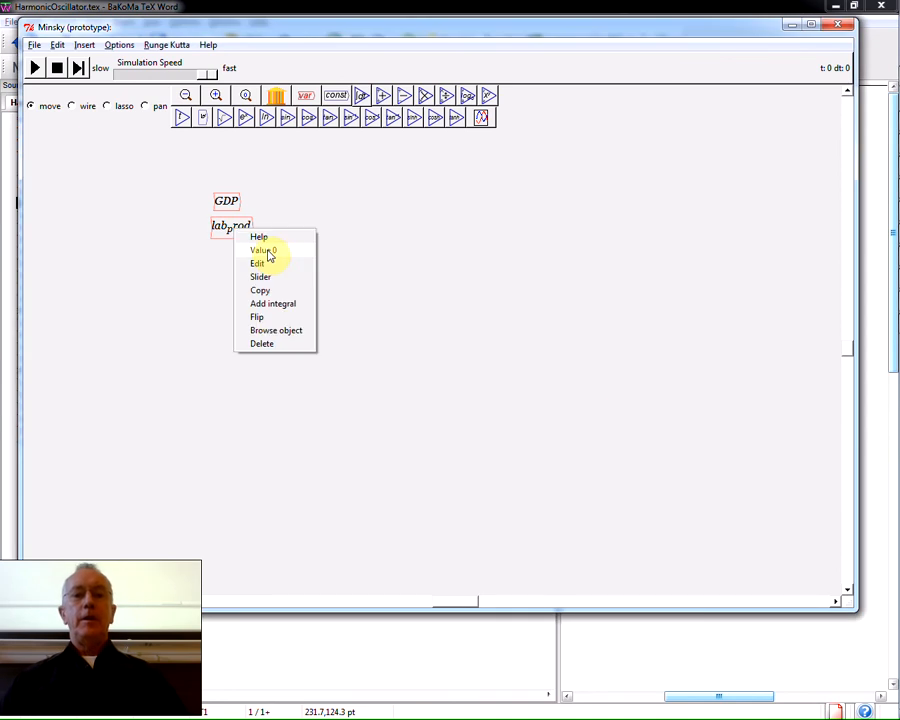
click(262, 262)
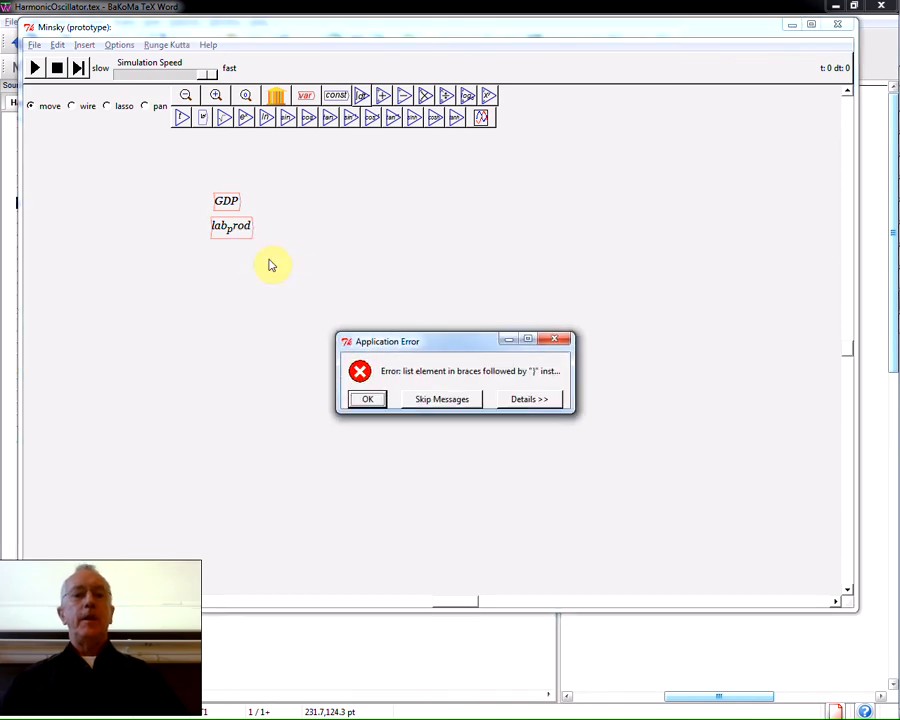
click(360, 403)
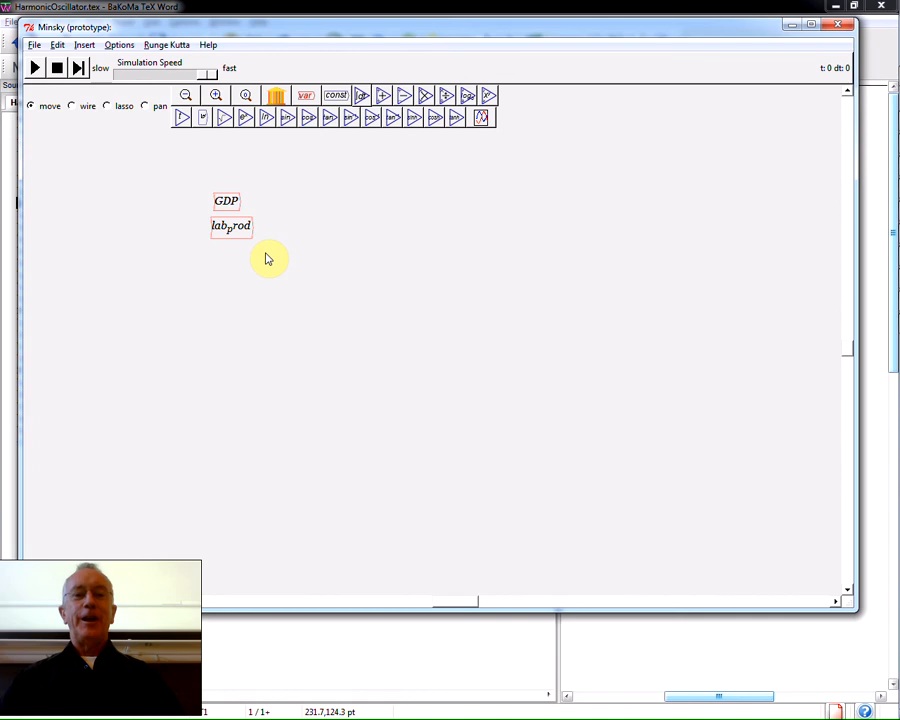
Close the current Minsky session and relaunch Minsky with a blank canvas.
click(836, 25)
click(446, 414)
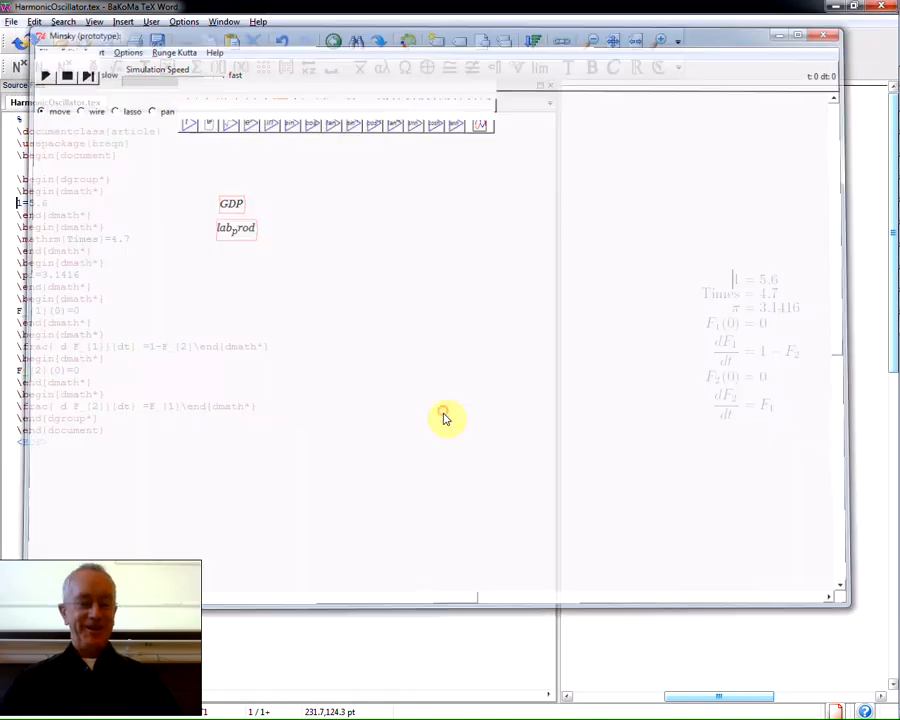
key(super)
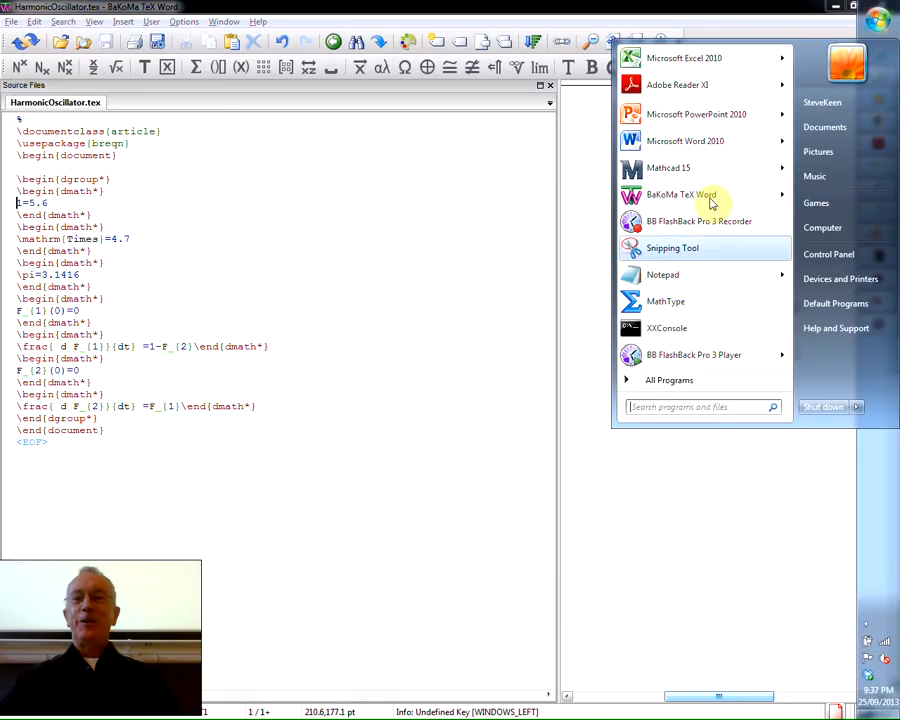
click(663, 380)
click(659, 252)
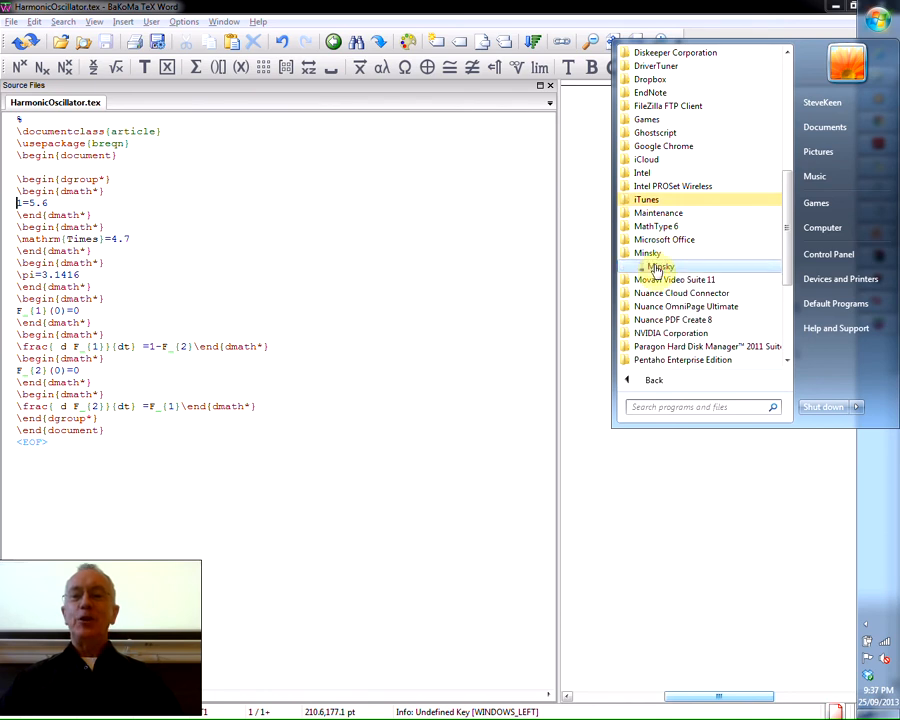
click(654, 265)
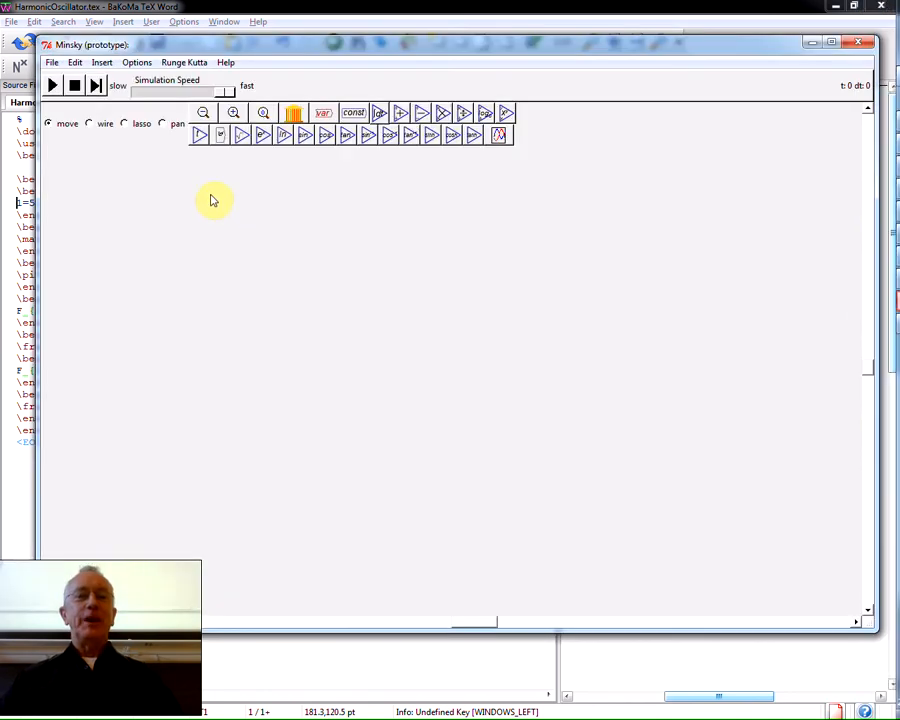
Add the variables GDP and lab_{prod} to the blank canvas, one beneath the other.
text(GDP)
key(Return)
click(271, 228)
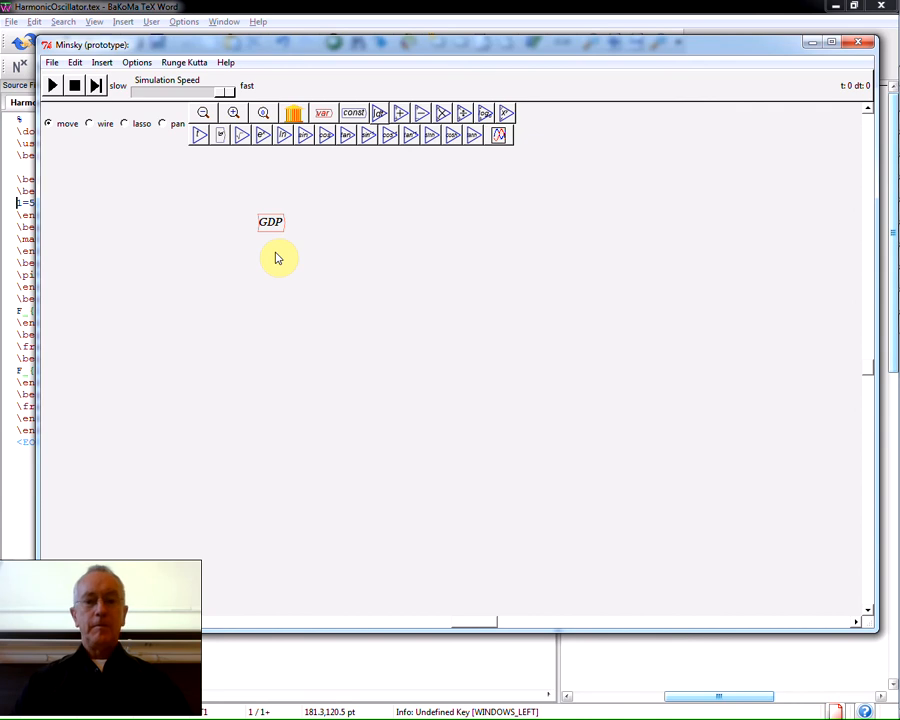
text(lab_prod)
key(Return)
Edit the initial value of the lab_{prod} variable and accept its properties.
right_click(277, 258)
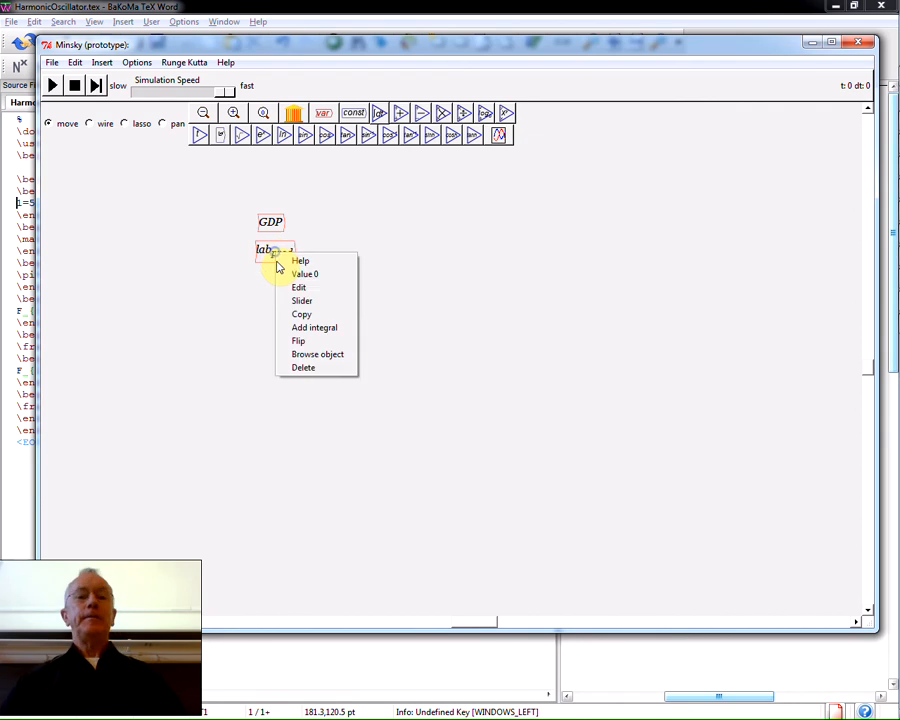
click(290, 286)
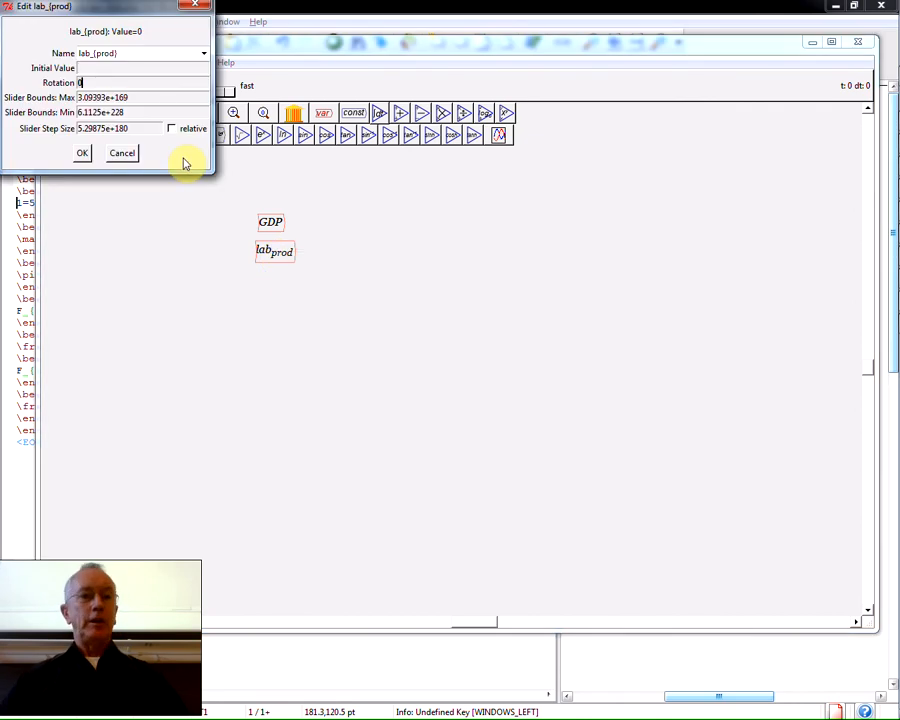
click(84, 68)
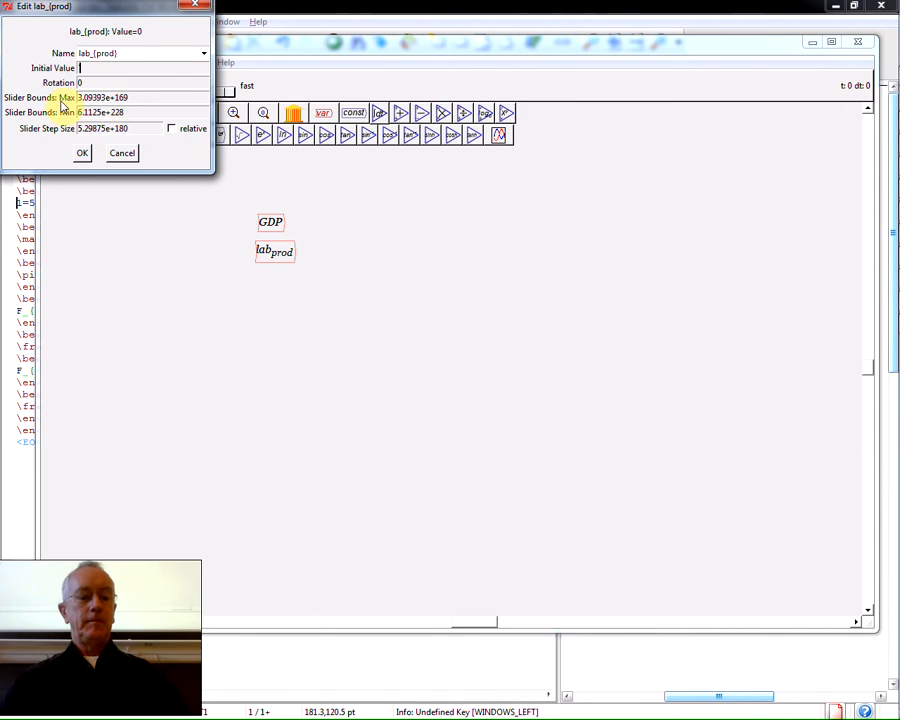
click(80, 154)
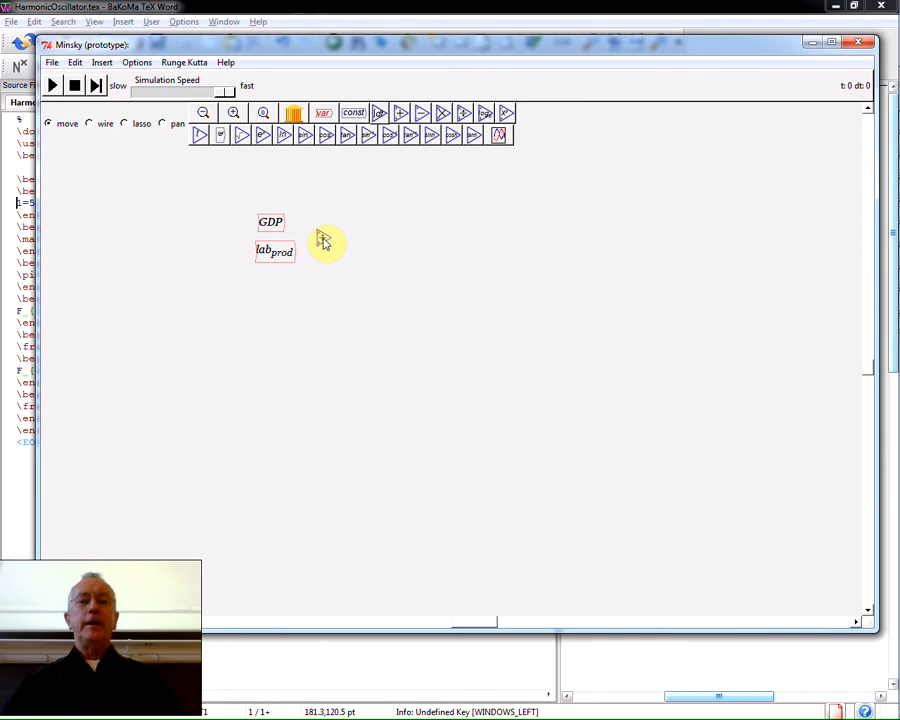
Place a divide operator beside GDP and lab_{prod}, followed by a variable named Labor.
click(323, 242)
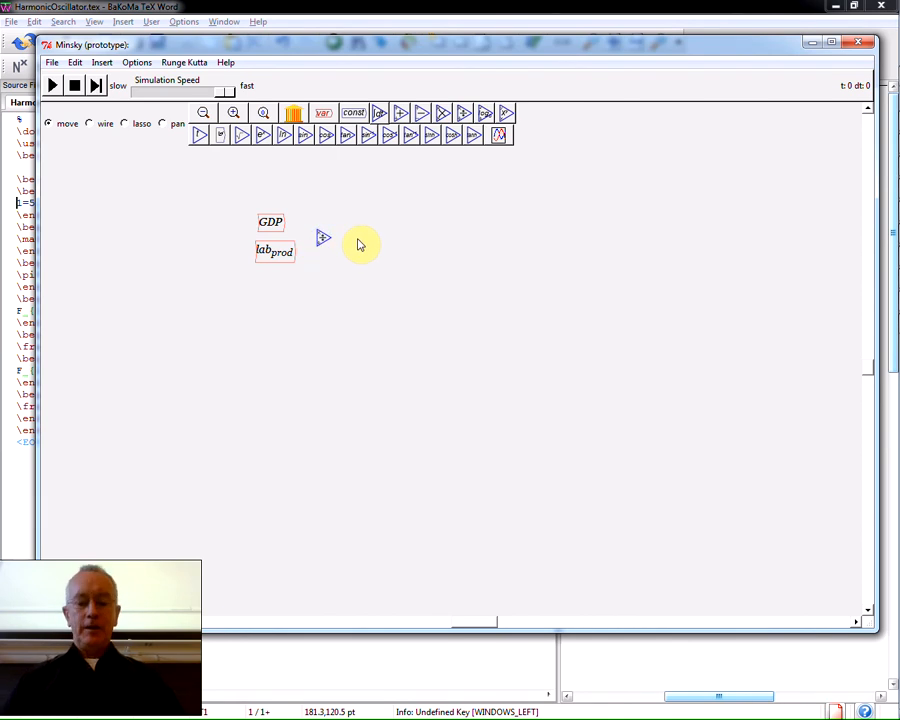
text(Labor)
key(Return)
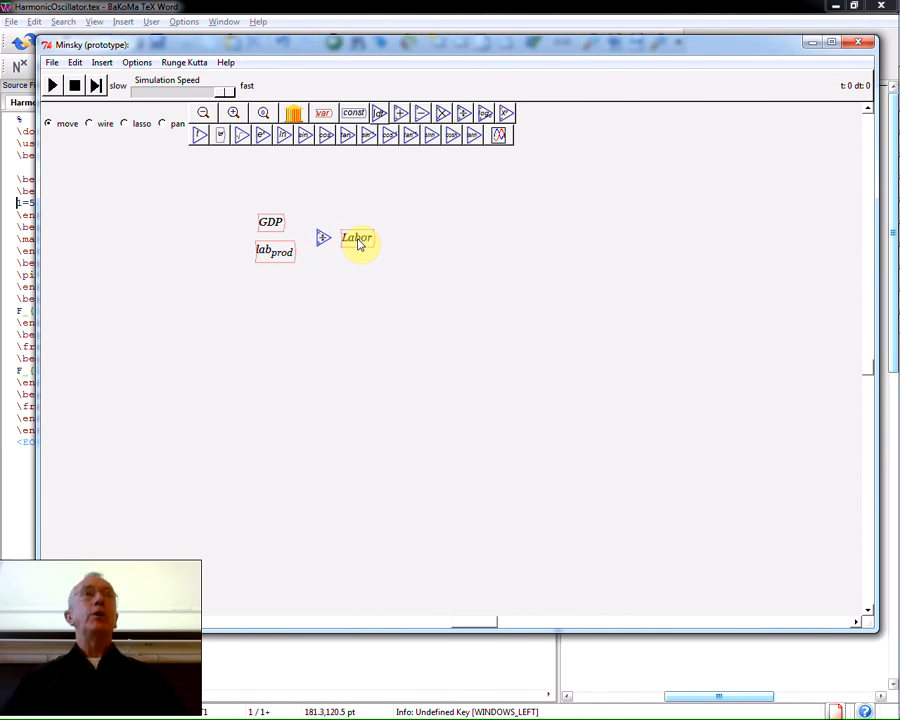
click(358, 243)
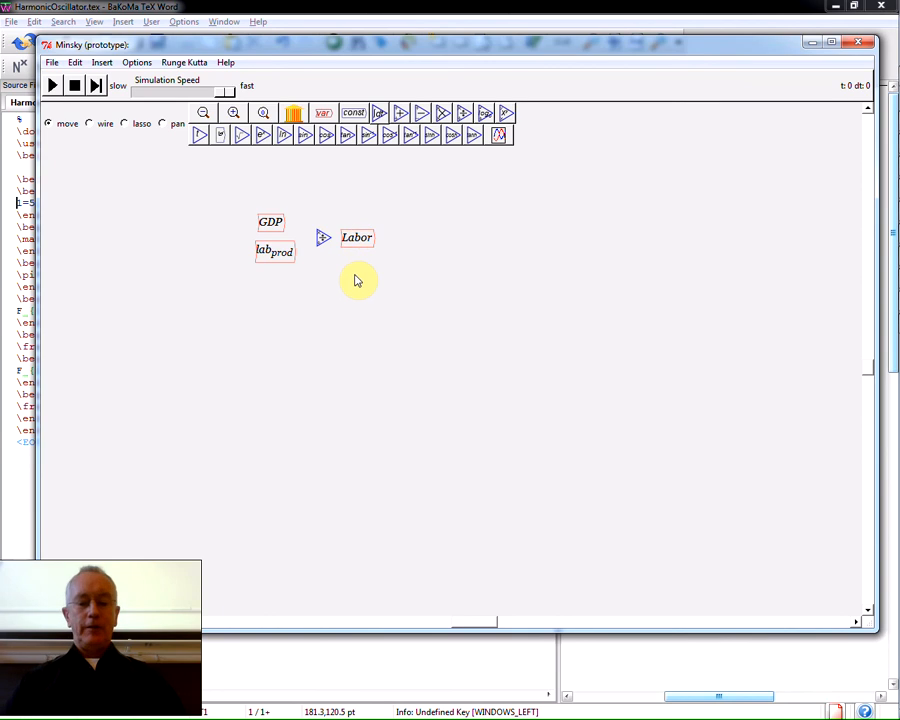
Add a Pop variable below Labor, plus a second divide operator with a \lambda variable after it.
text(Pop)
key(Return)
click(355, 276)
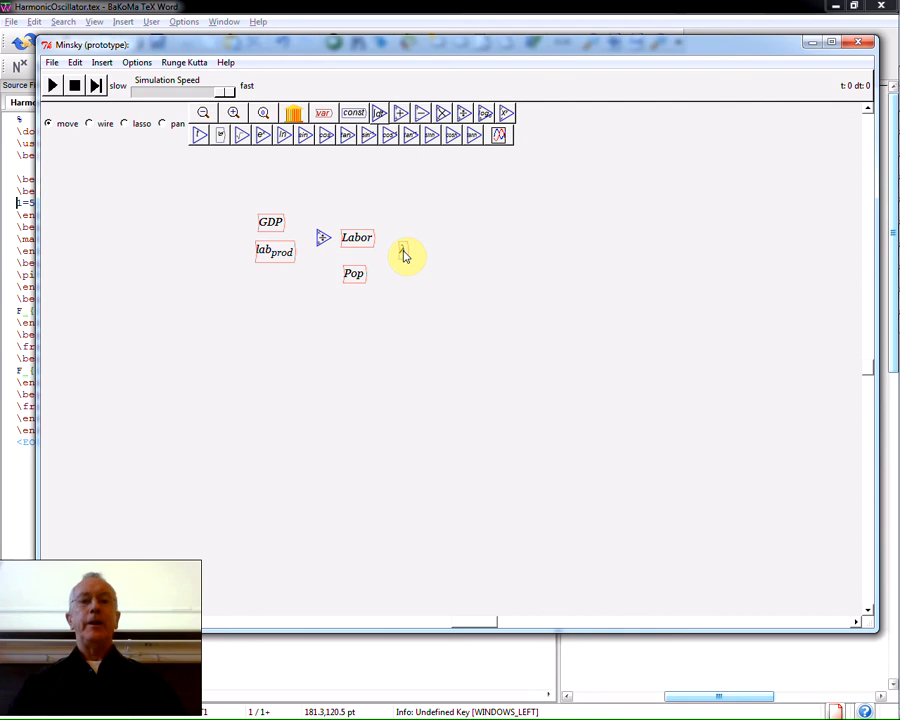
click(404, 256)
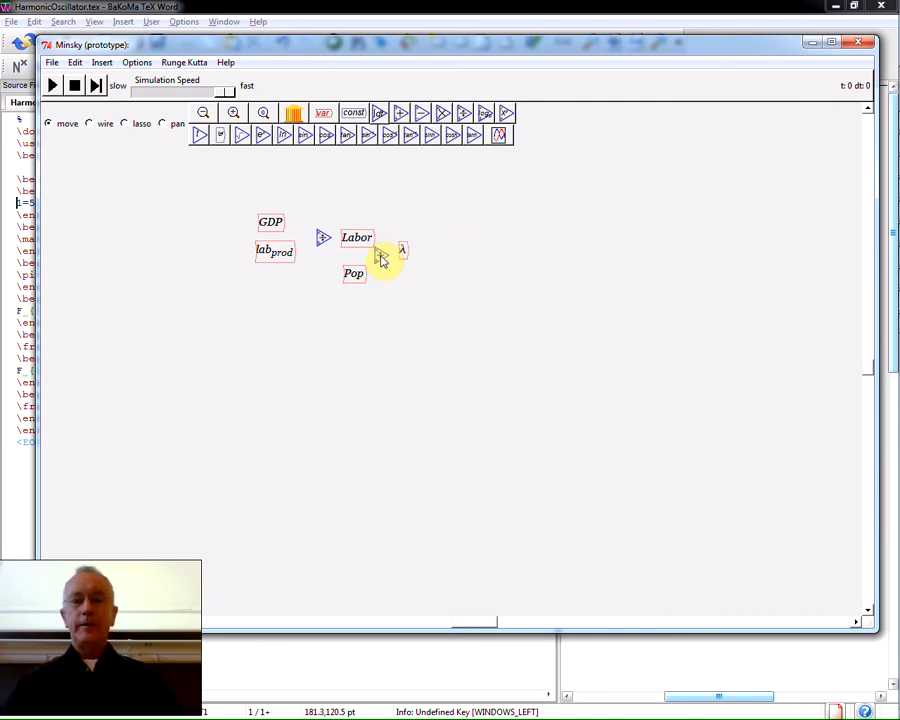
mouse_move(402, 252)
mouse_down()
mouse_move(433, 255)
mouse_move(385, 258)
mouse_move(405, 256)
mouse_up()
Wire GDP and lab_{prod} through the first divide operator into Labor, and Labor and Pop through the second into \lambda.
click(100, 124)
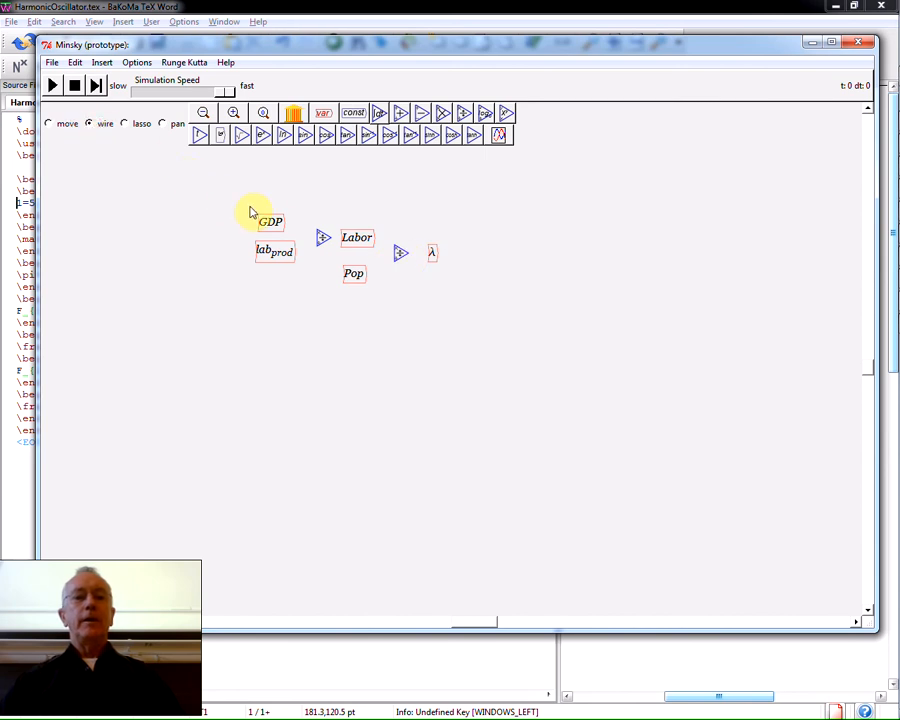
mouse_move(281, 224)
mouse_down()
mouse_move(318, 237)
mouse_move(301, 251)
mouse_move(317, 239)
mouse_move(395, 250)
mouse_up()
mouse_move(348, 282)
mouse_down()
mouse_move(382, 273)
mouse_move(398, 256)
mouse_move(428, 253)
mouse_up()
Add a \lambda_E variable with initial value 0.8 and position it directly below \lambda.
click(49, 123)
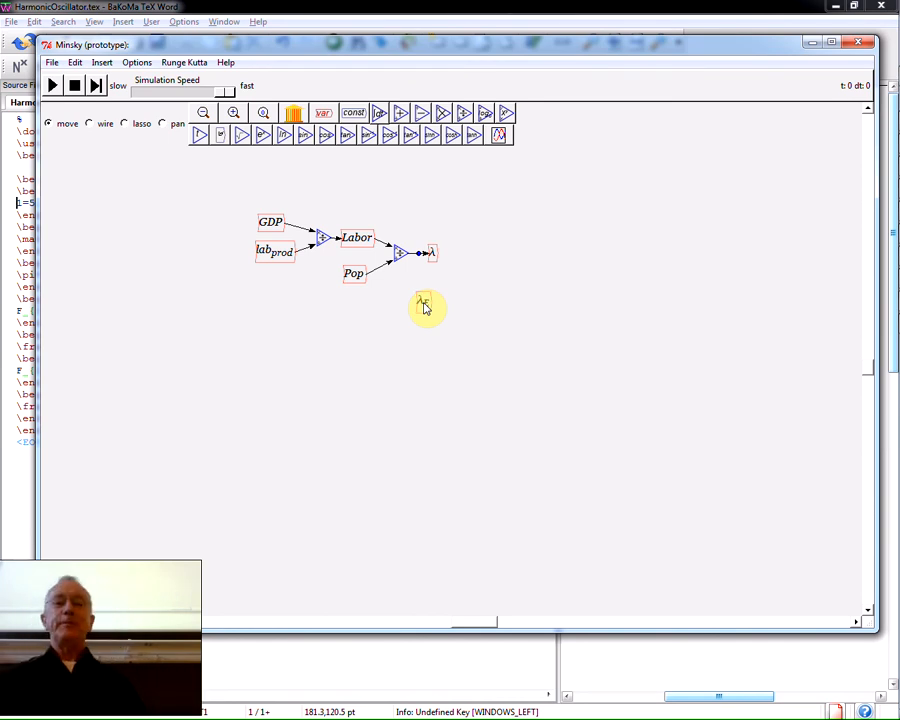
right_click(424, 306)
click(440, 339)
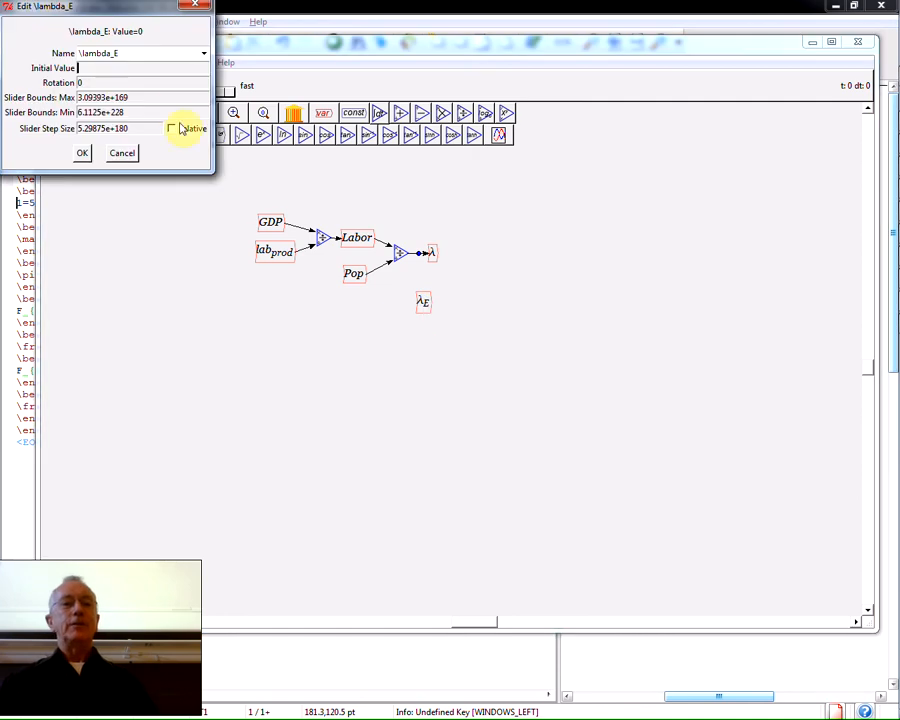
text(0.8)
key(Return)
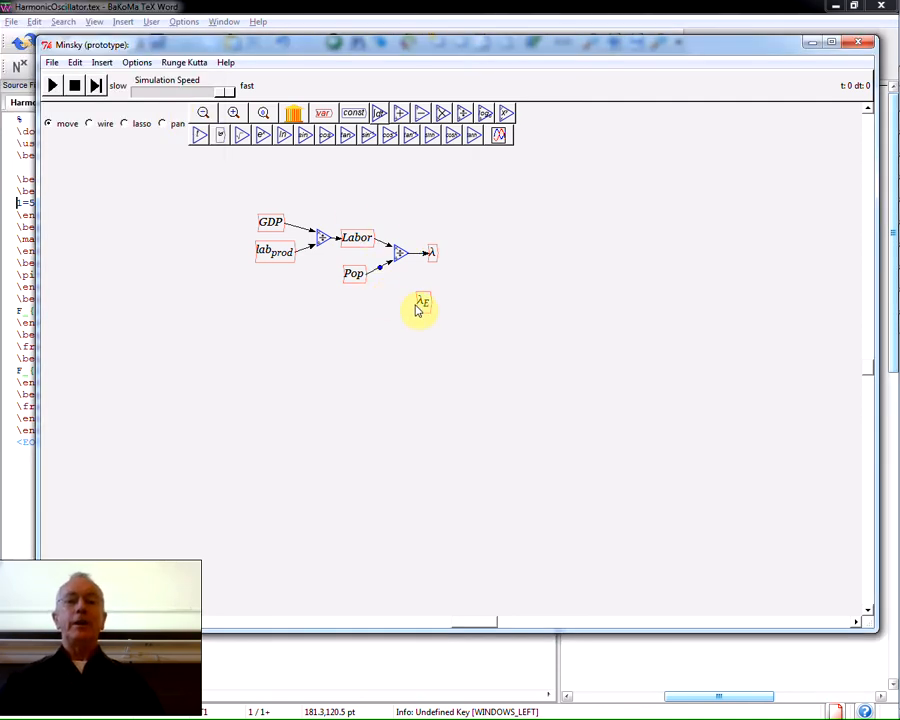
drag(419, 309, 429, 296)
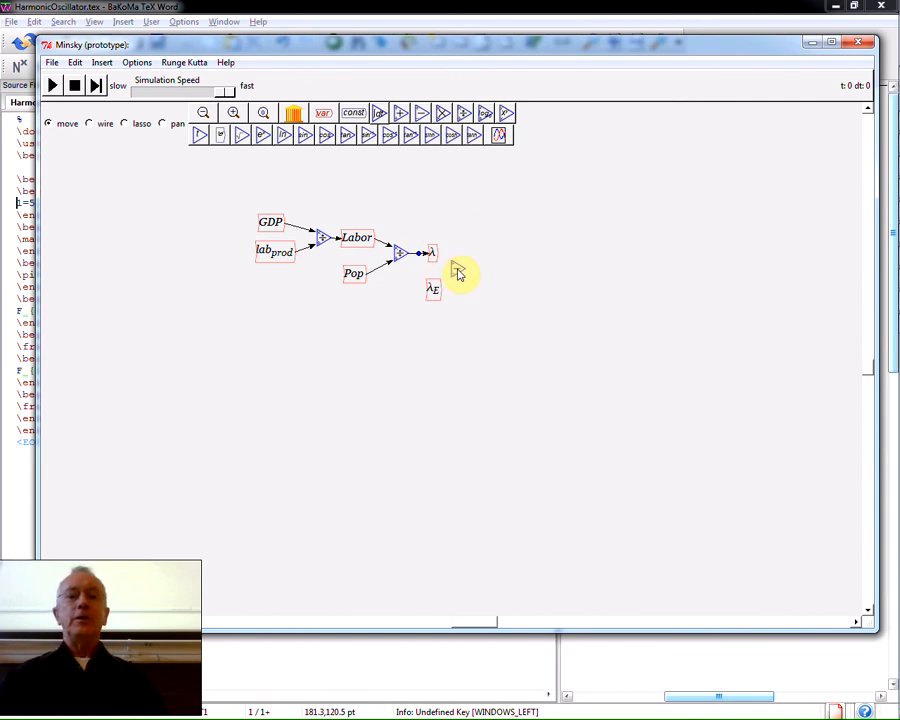
Place a subtract operator after \lambda and \lambda_E, and wire both variables into its inputs.
click(457, 266)
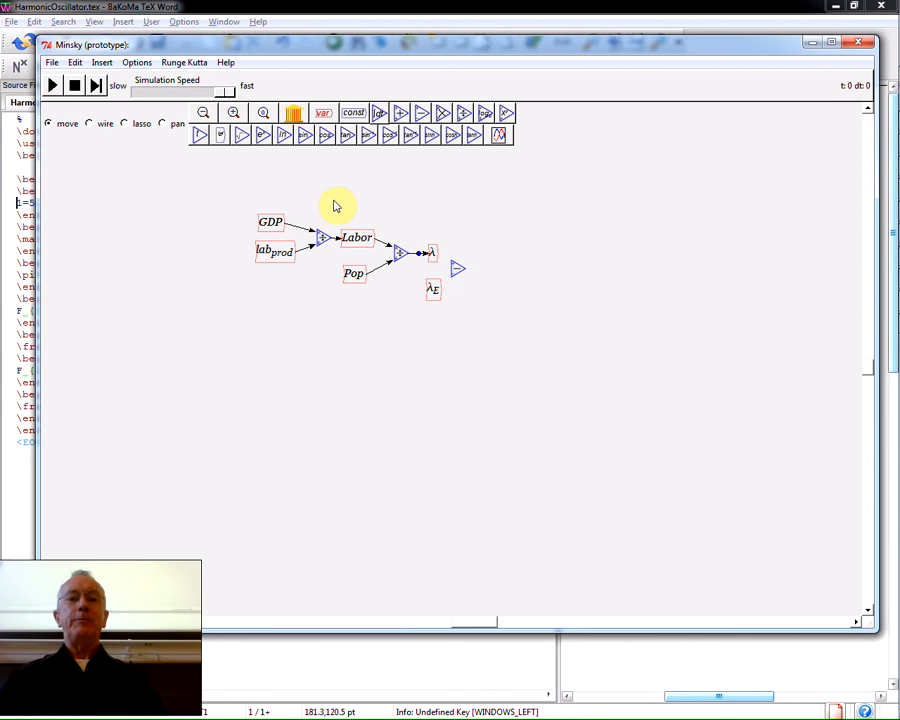
click(124, 123)
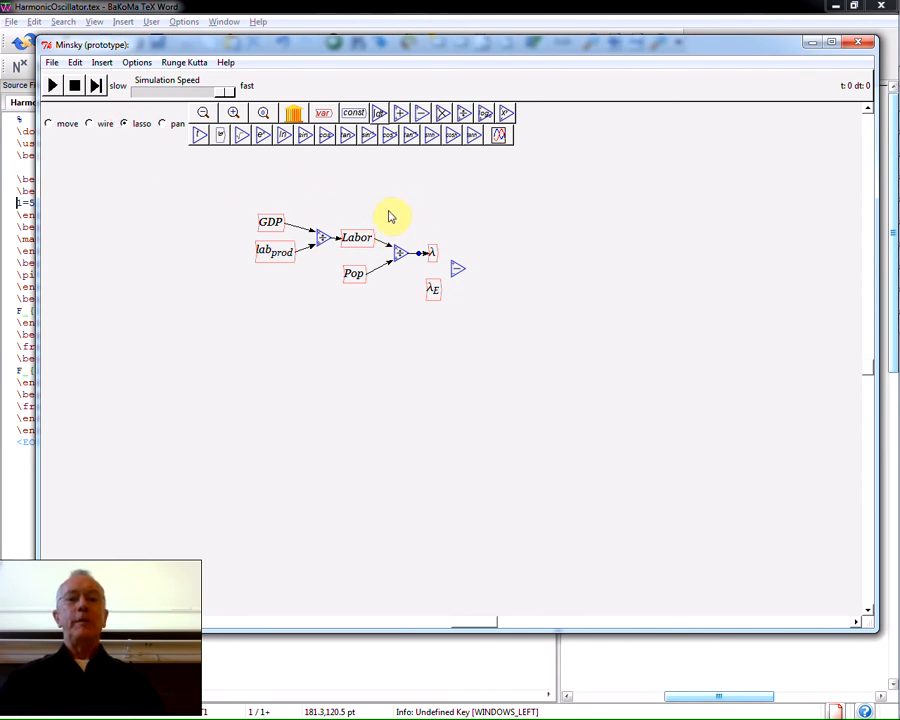
click(90, 123)
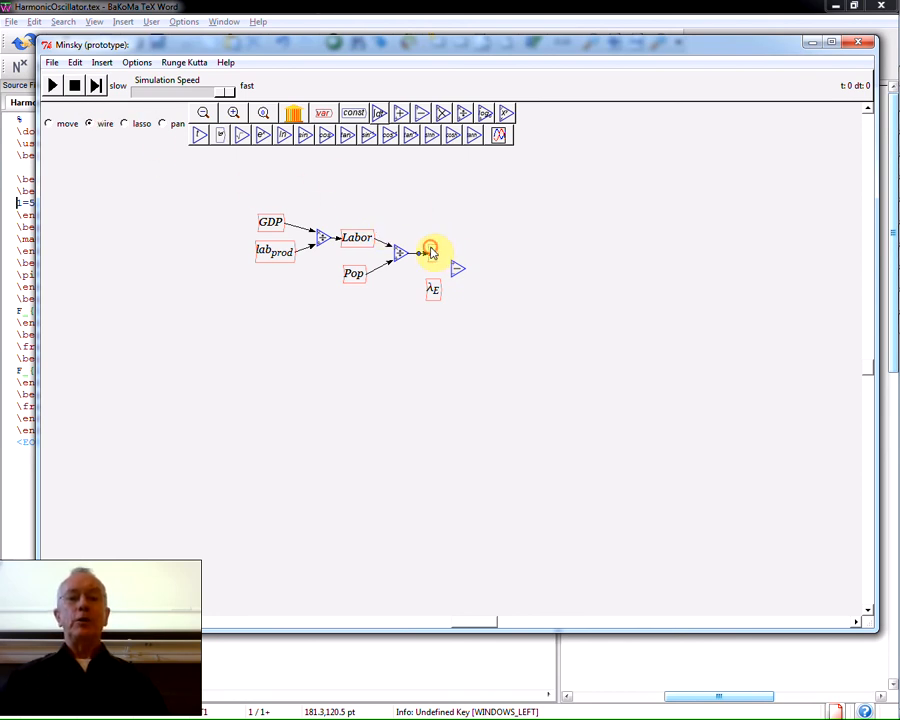
drag(436, 252, 454, 272)
Add a \lambda_S variable with initial value 10 and position it above the subtract operator.
click(48, 123)
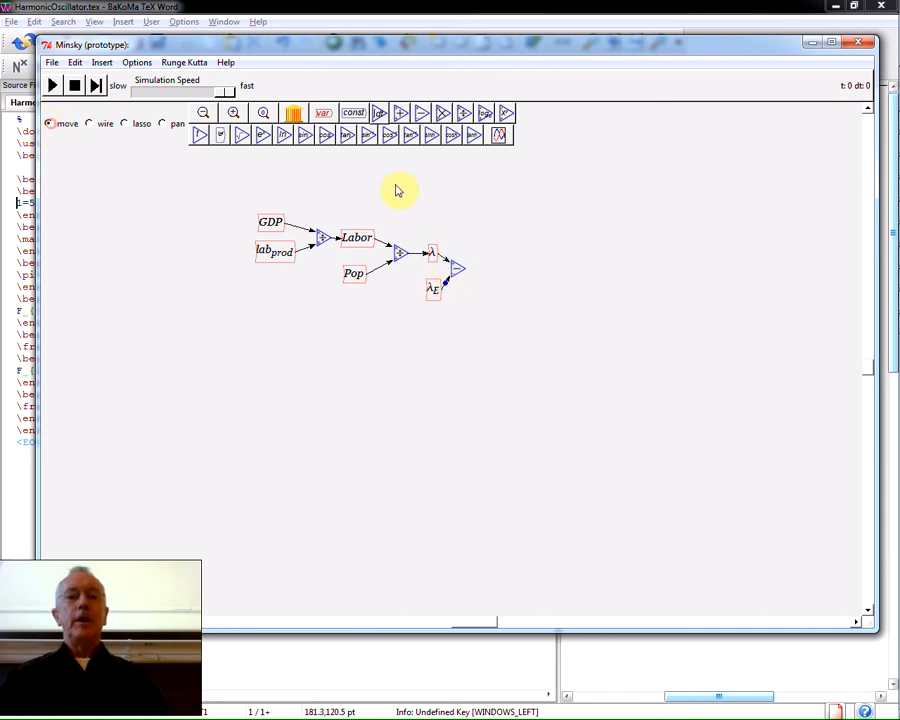
right_click(471, 246)
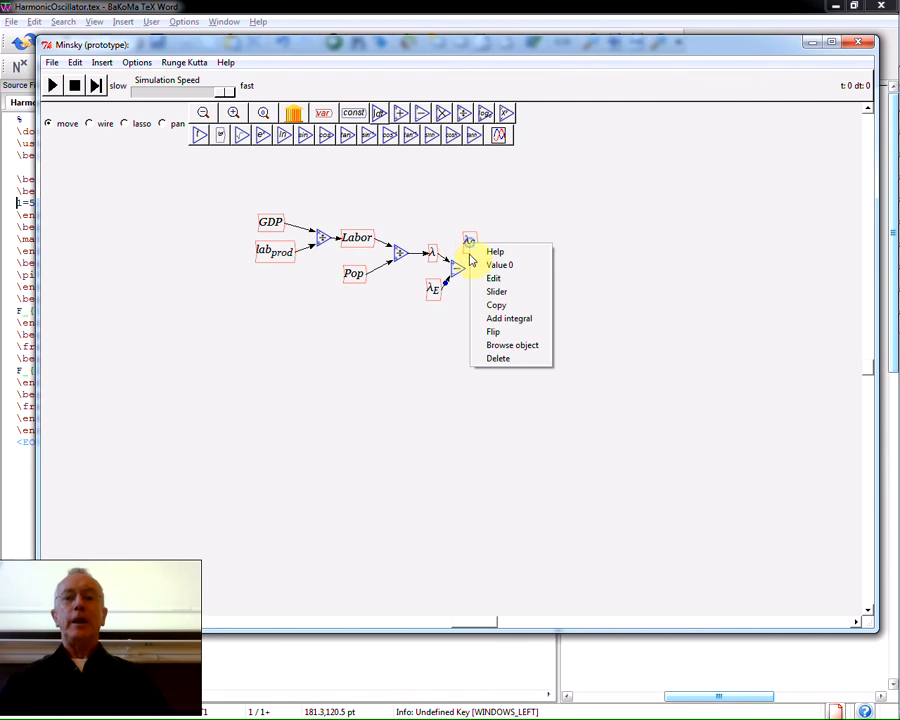
click(506, 280)
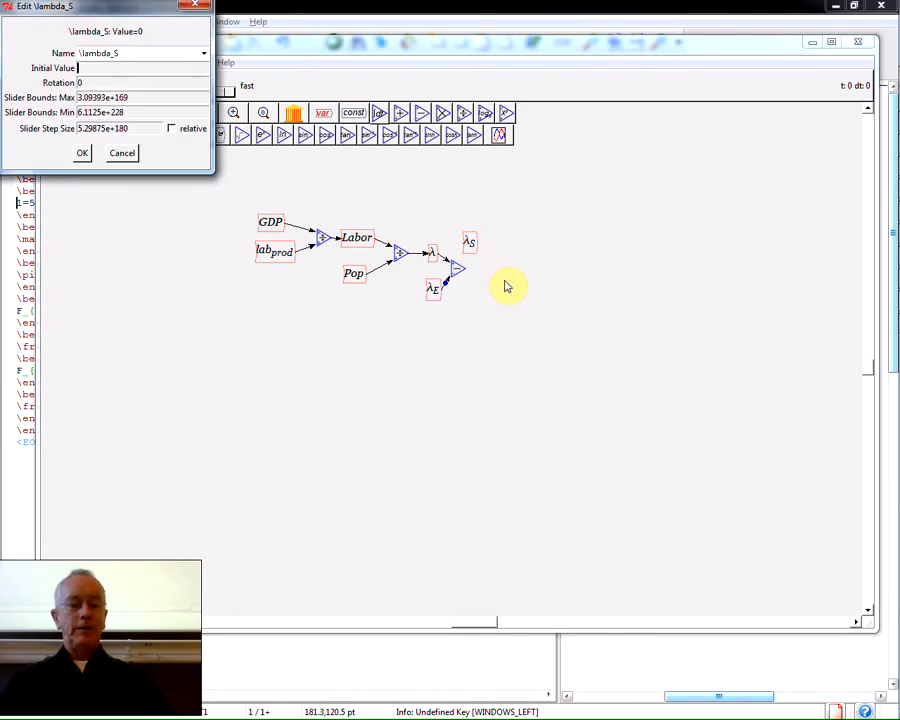
text(10)
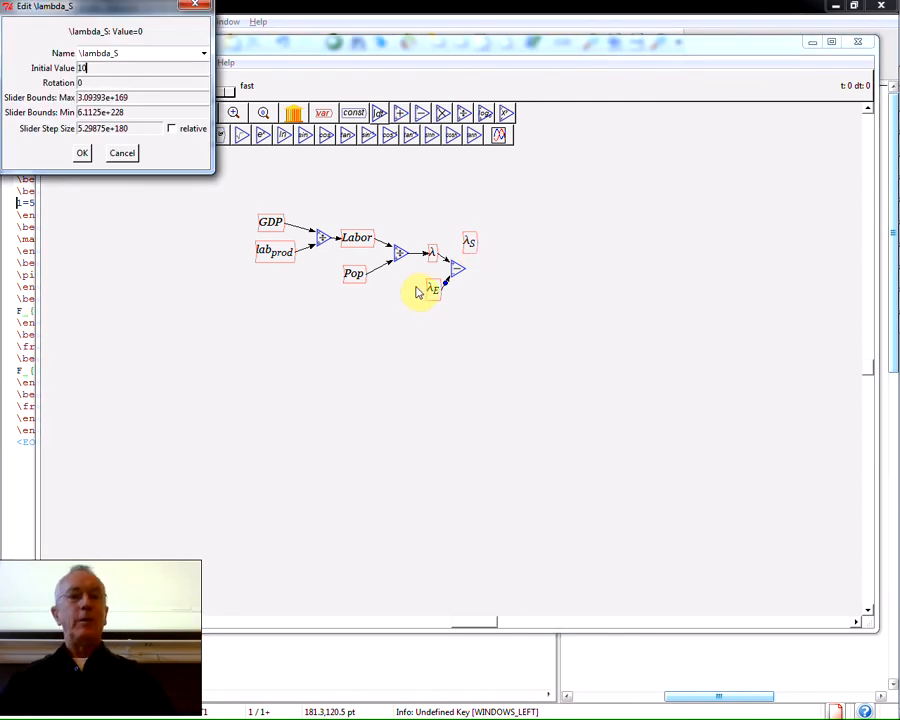
click(84, 155)
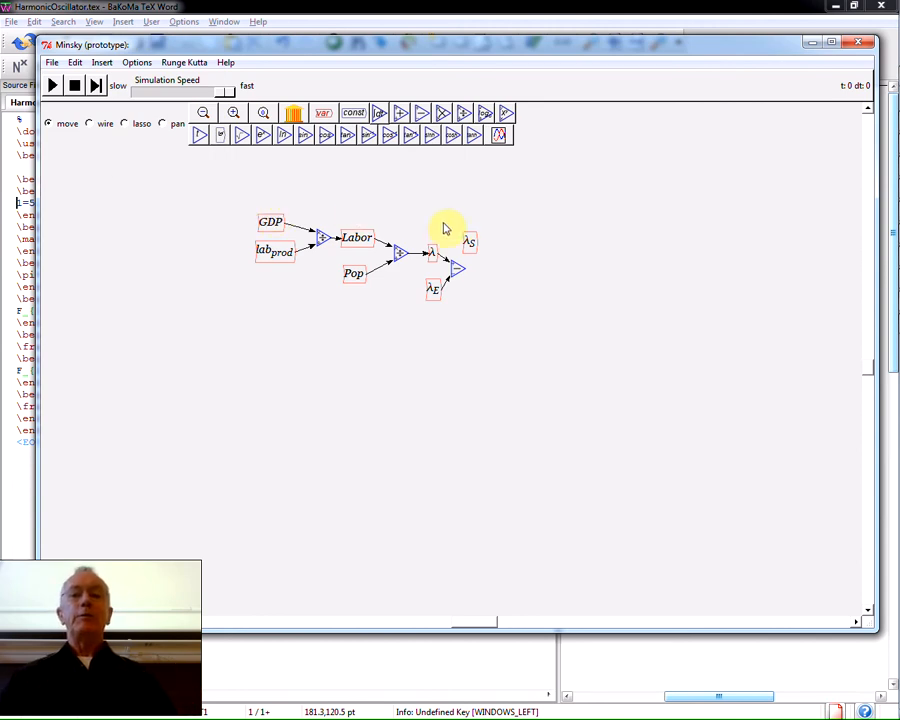
drag(467, 250, 461, 242)
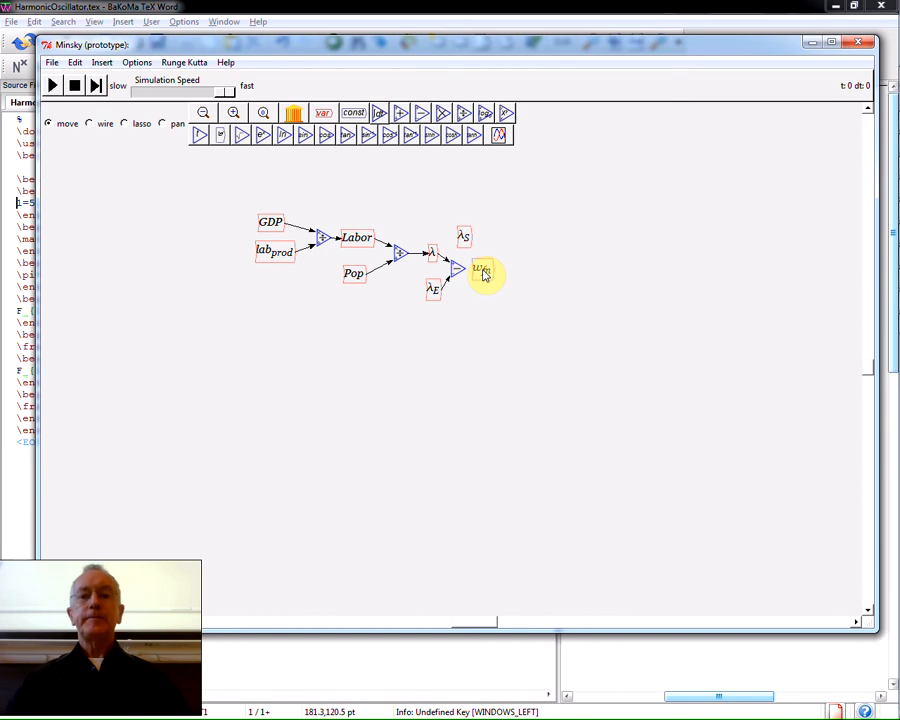
Place the w_{fn} variable after the subtract operator and add an integral named Wage with initial value 1 beyond it.
click(505, 265)
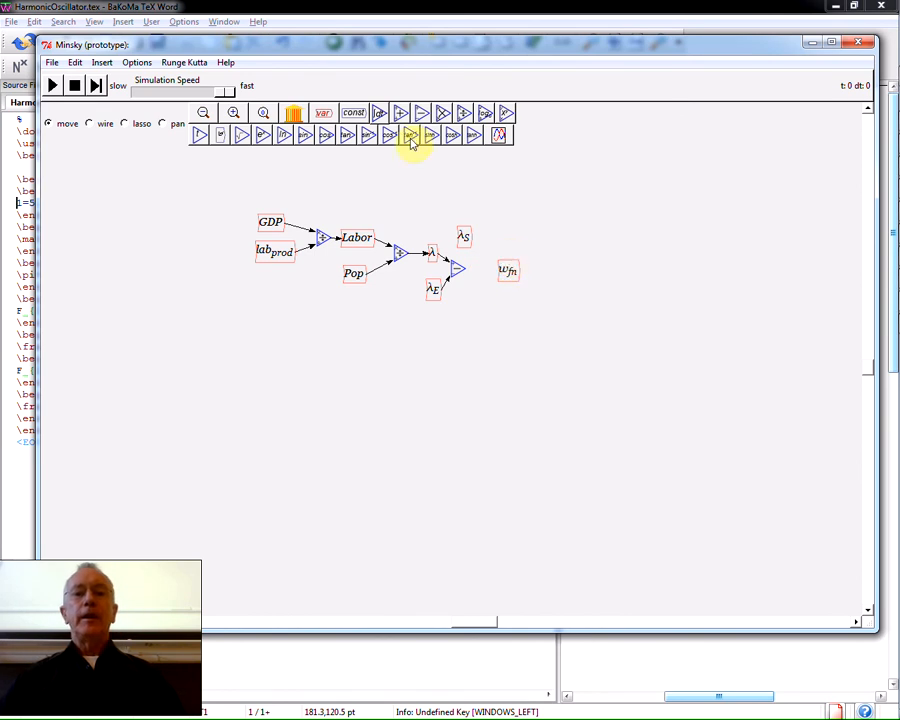
click(381, 114)
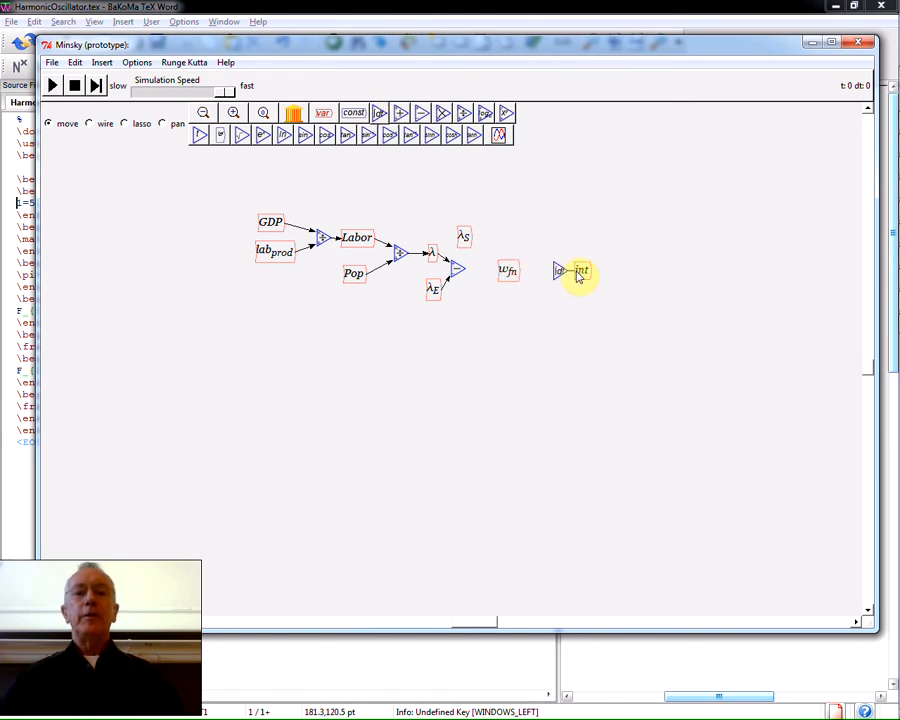
click(578, 276)
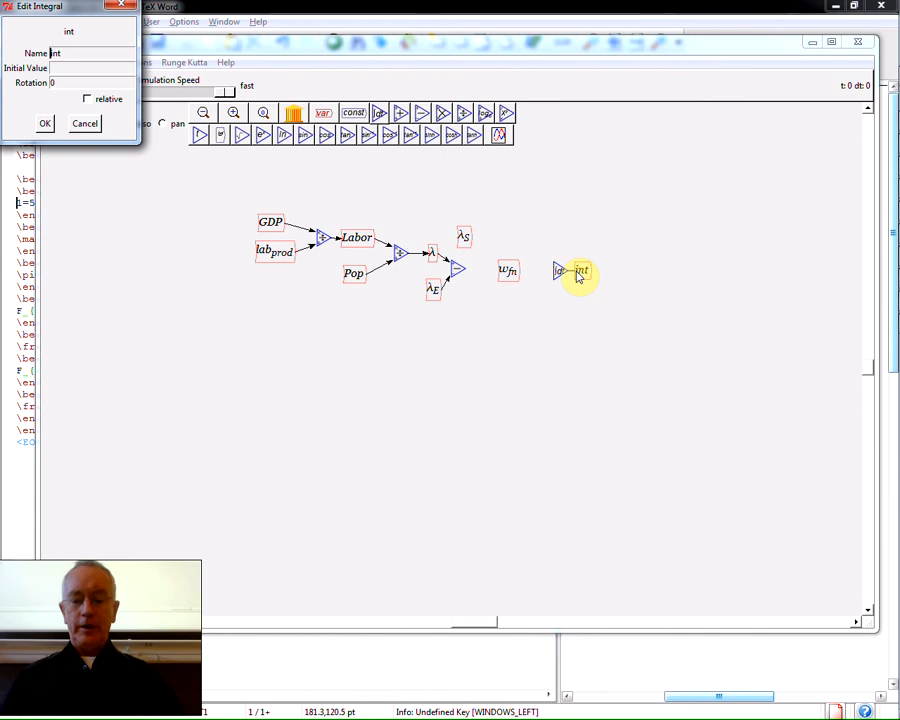
text(w)
key(Tab)
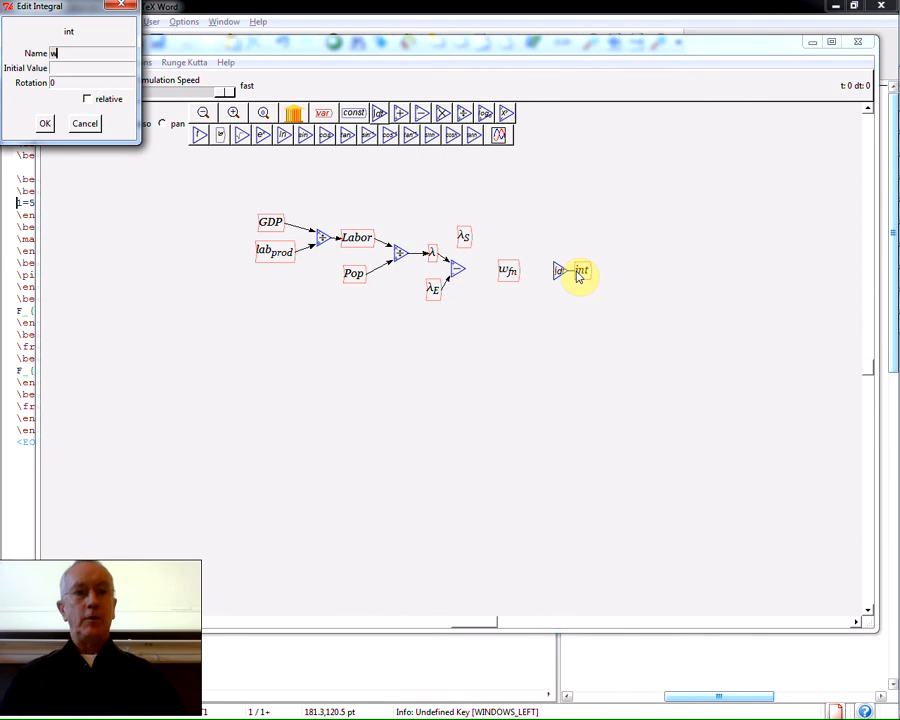
text(age)
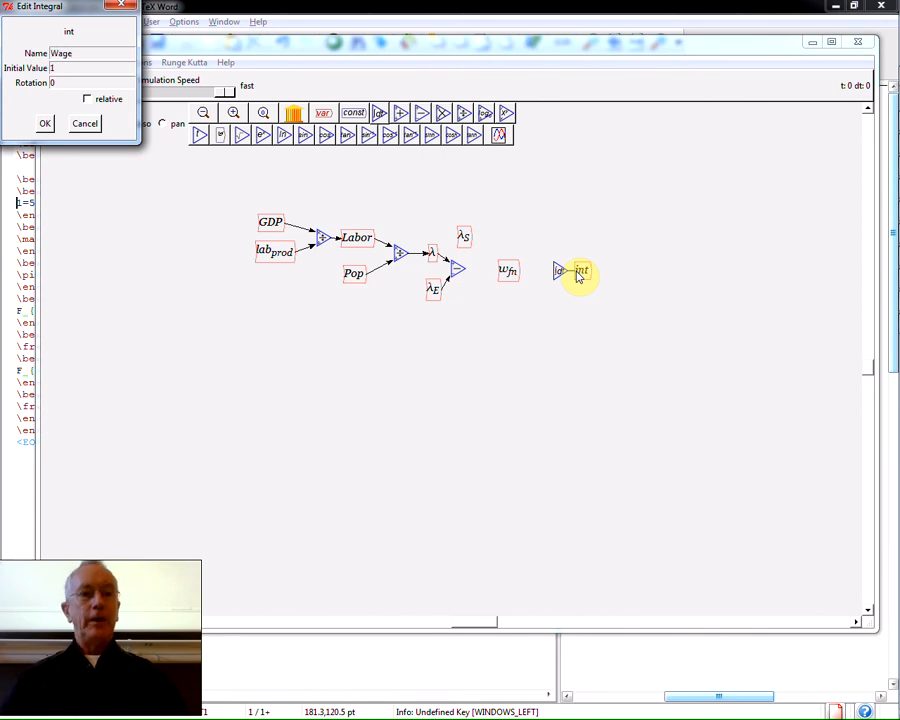
click(44, 123)
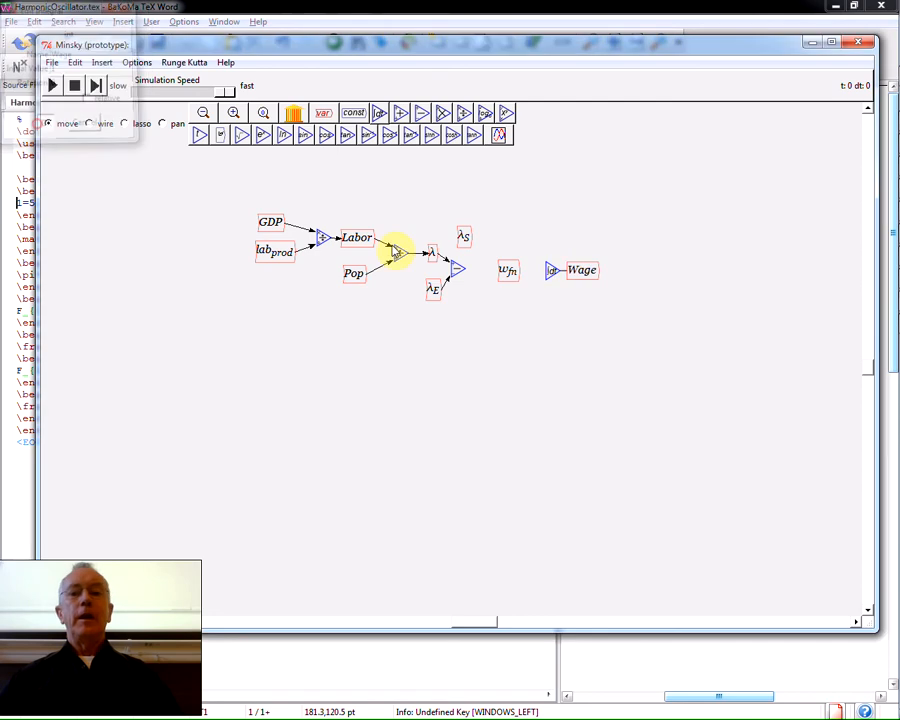
Copy the Wage variable to just below w_{fn} and shift the Wage integral slightly further from w_{fn}.
right_click(590, 273)
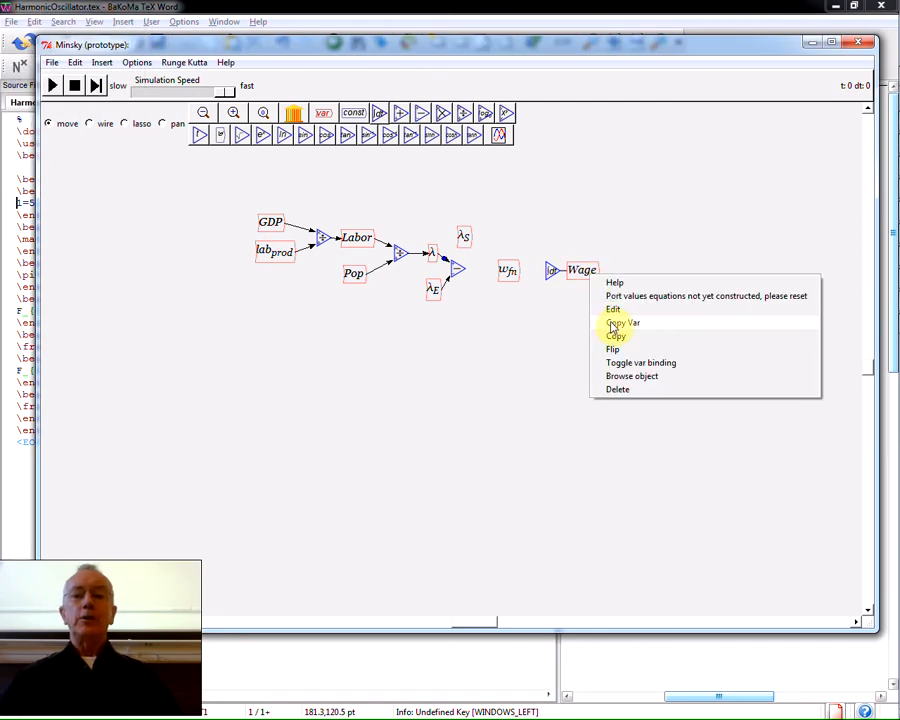
click(613, 324)
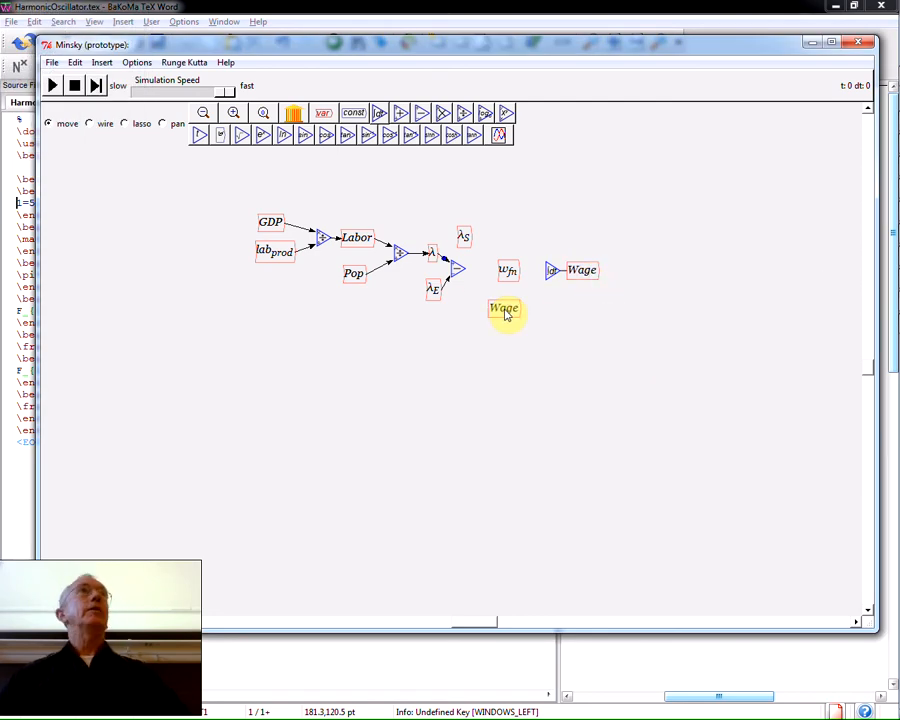
click(506, 312)
drag(589, 277, 608, 284)
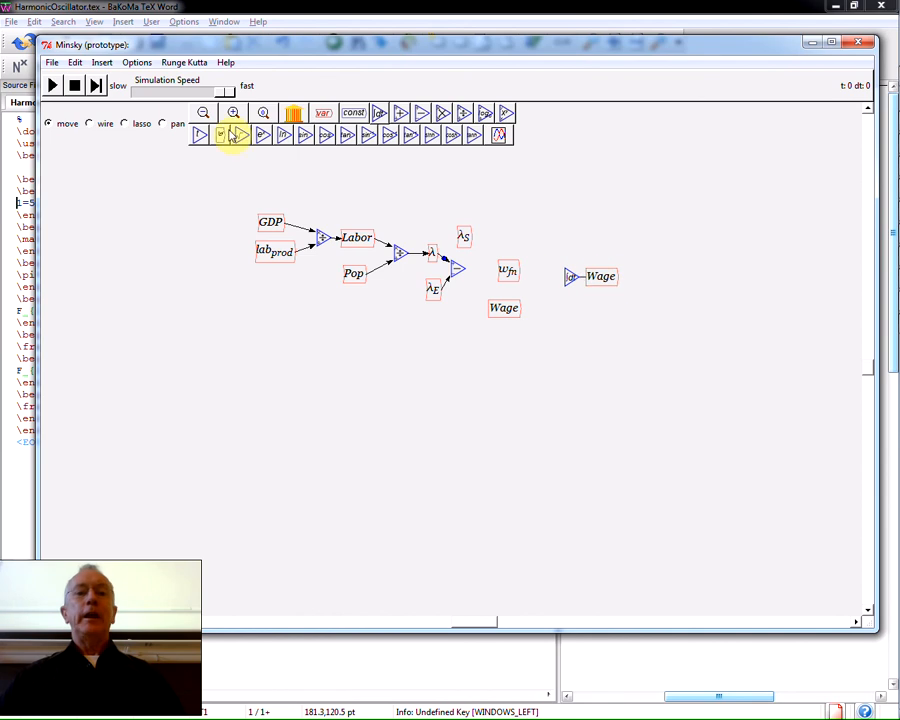
Wire \lambda_S and the subtract output through a multiply operator into w_{fn}, and w_{fn} and Wage through another into the Wage integral.
click(106, 127)
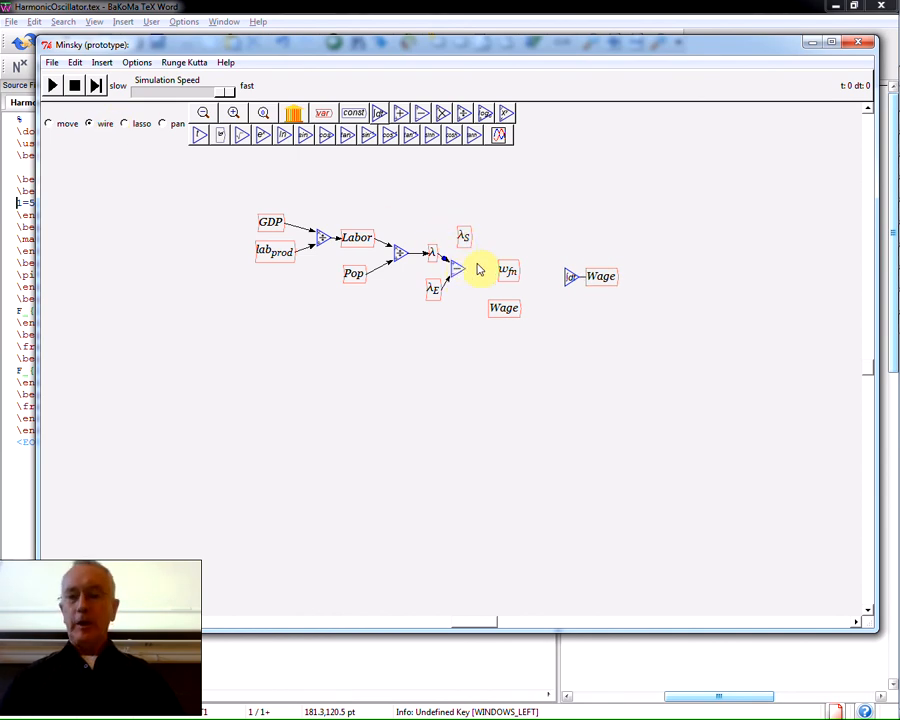
mouse_move(465, 239)
mouse_down()
mouse_move(472, 254)
mouse_move(462, 276)
mouse_move(474, 267)
mouse_move(565, 277)
mouse_up()
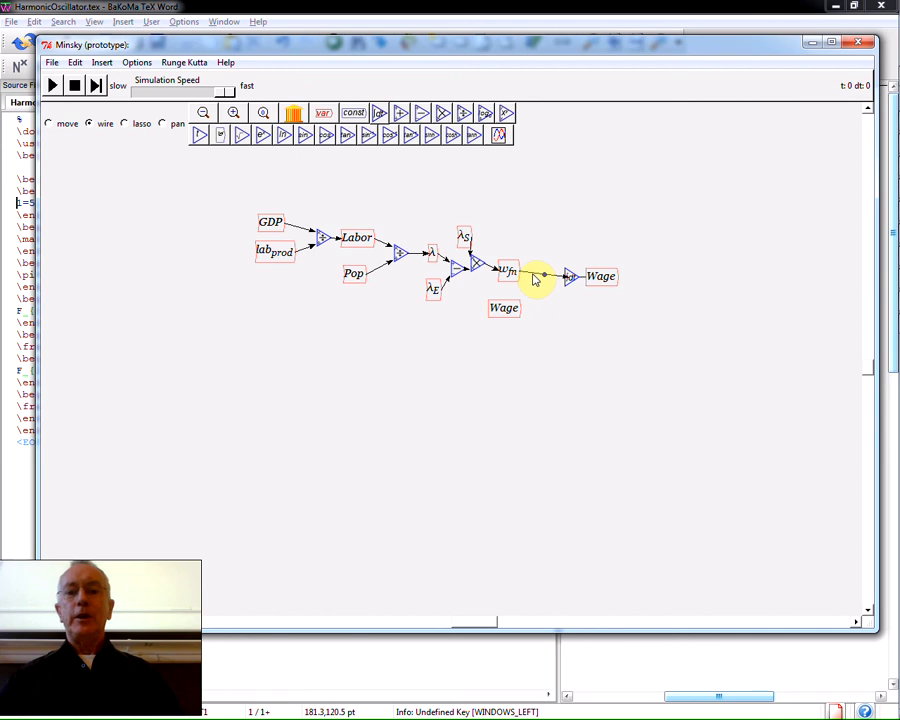
right_click(535, 280)
click(557, 322)
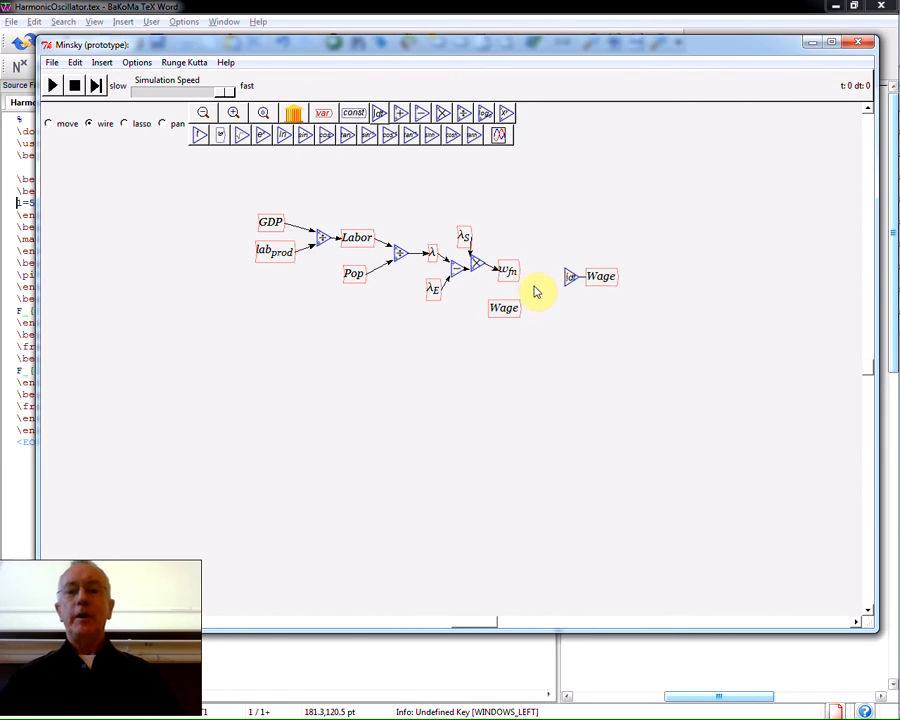
drag(518, 271, 564, 281)
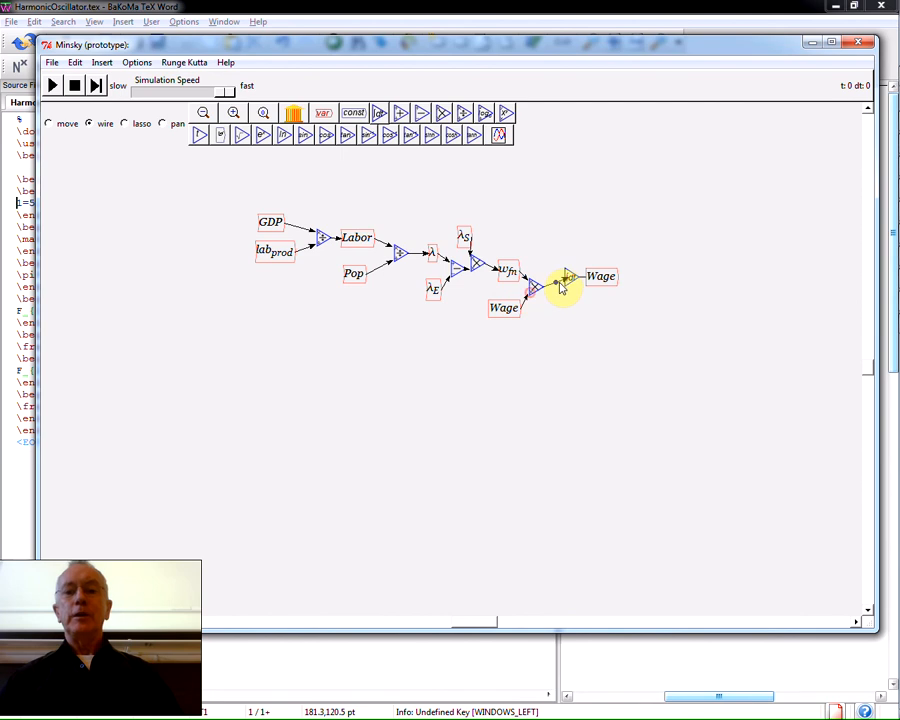
Place a flipped copy of Labor well below the Wage integral, with a flipped multiply operator just above it.
click(70, 124)
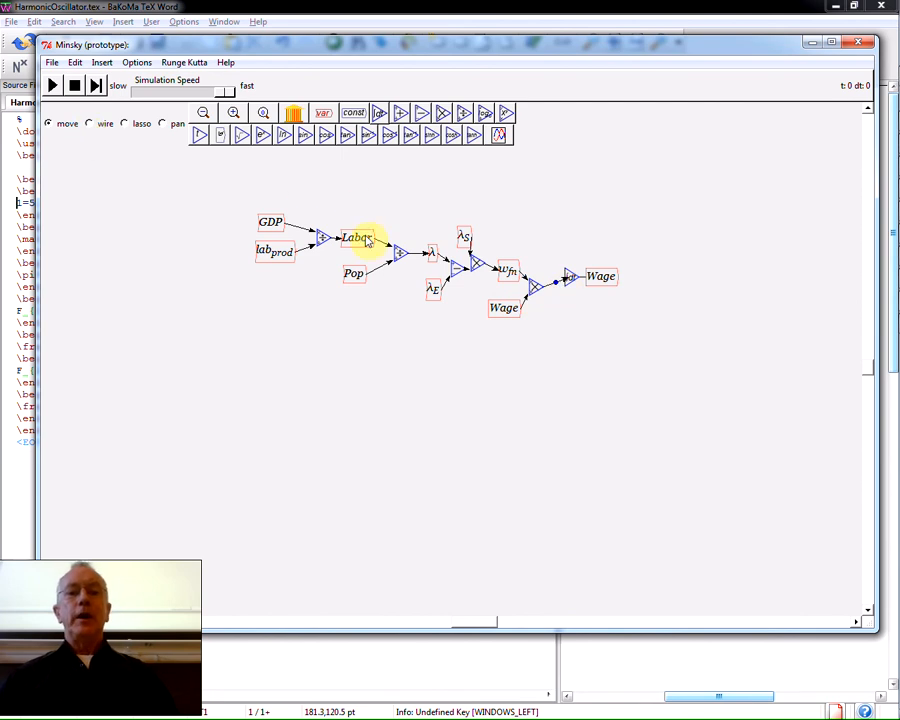
right_click(367, 238)
click(408, 294)
click(618, 426)
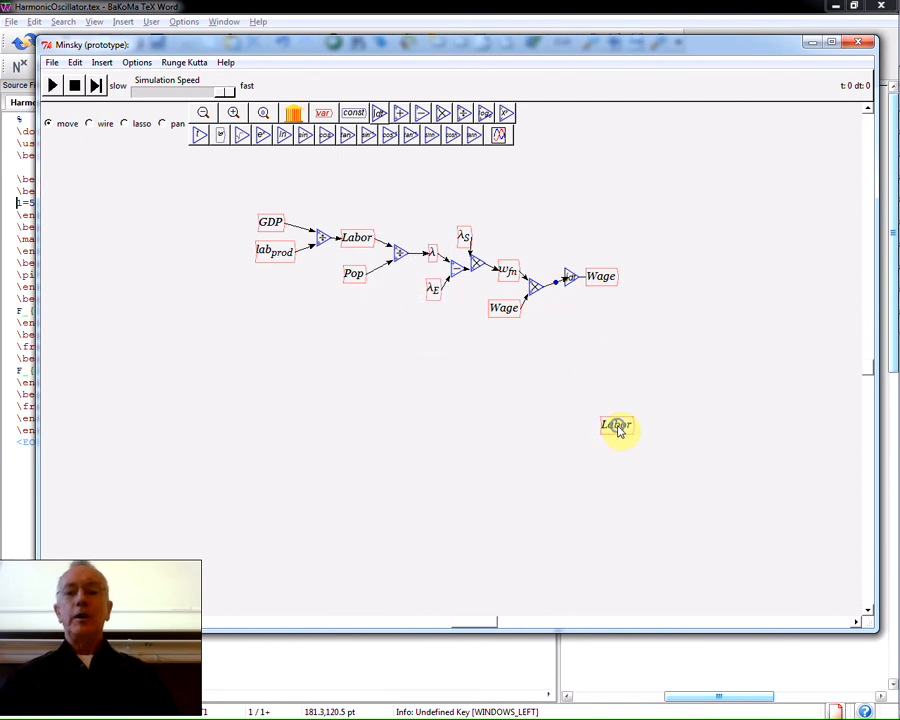
right_click(620, 426)
click(640, 497)
drag(606, 420, 618, 494)
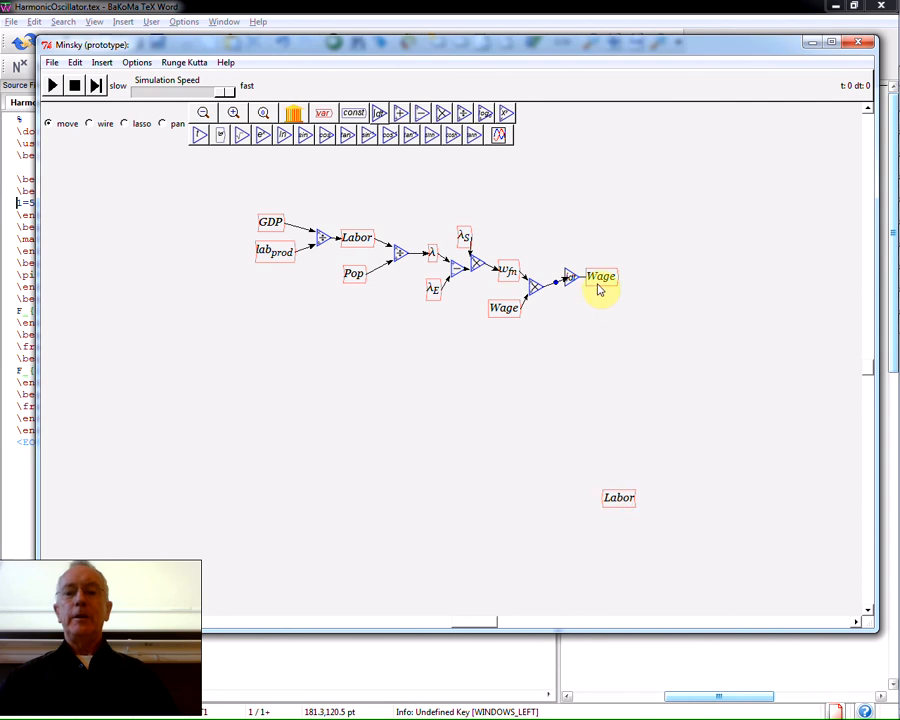
click(592, 465)
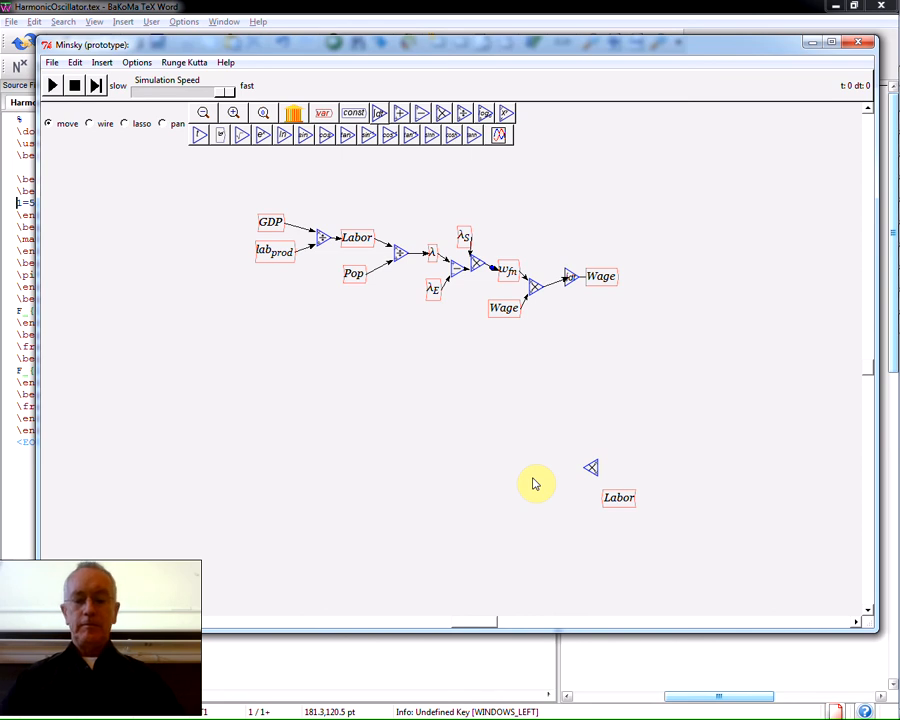
Add a Wage_{Bill} variable beside the flipped multiply operator and place a copy of GDP above it.
click(529, 478)
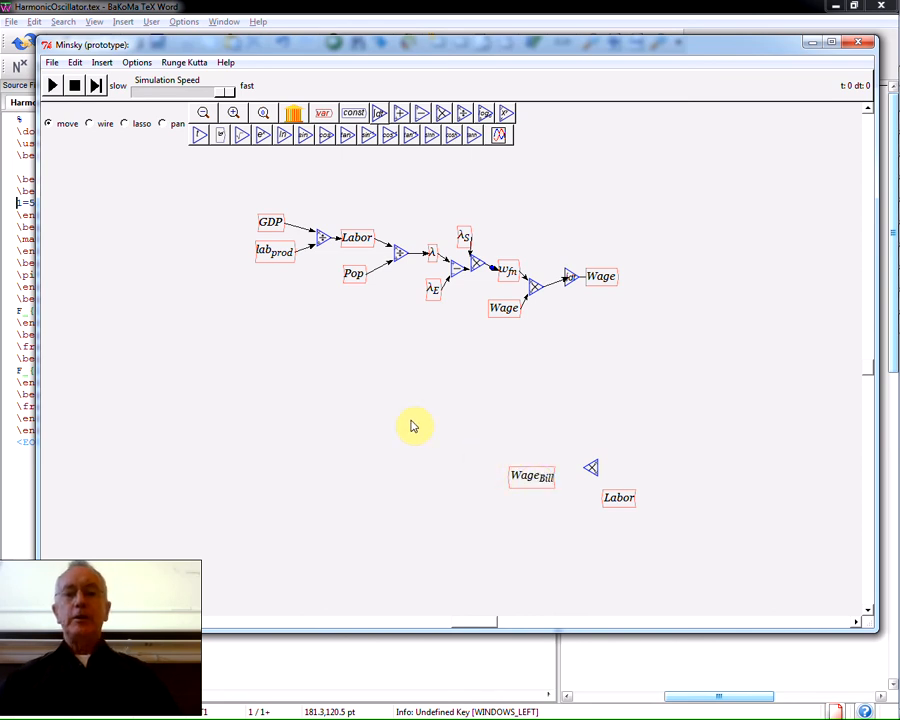
right_click(272, 222)
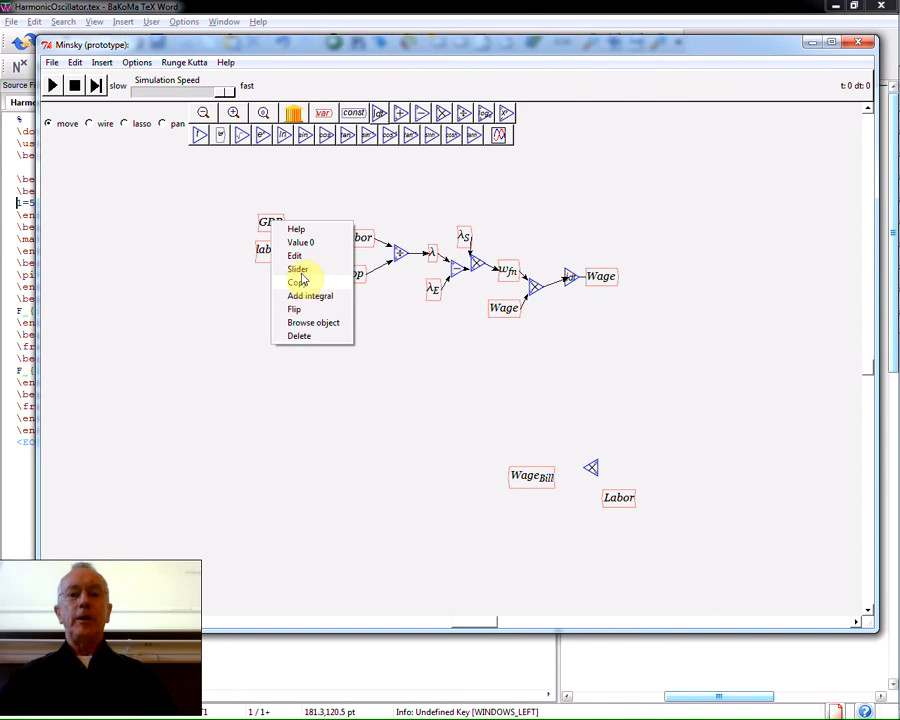
click(297, 282)
click(518, 438)
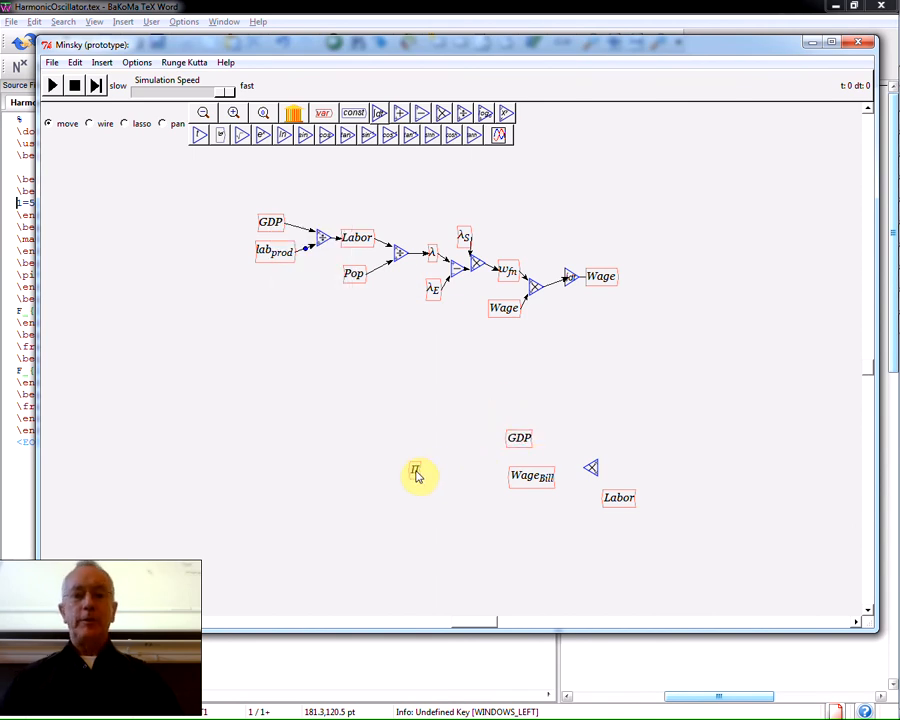
Place \Pi and I variables in a row beyond Wage_{Bill}, followed by a flipped integral named Capital with initial value 300.
click(465, 463)
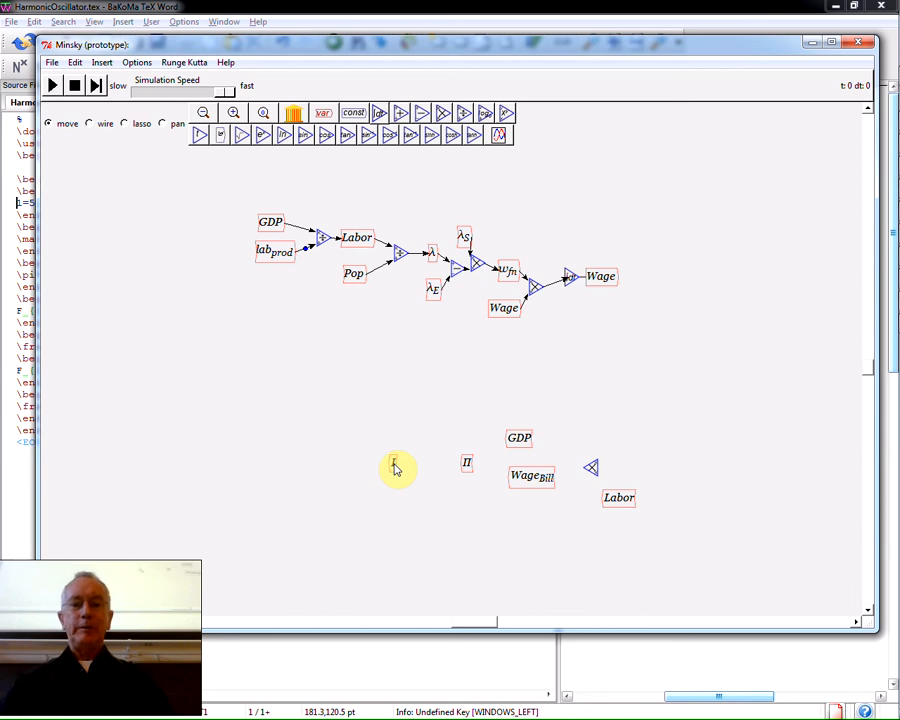
click(395, 466)
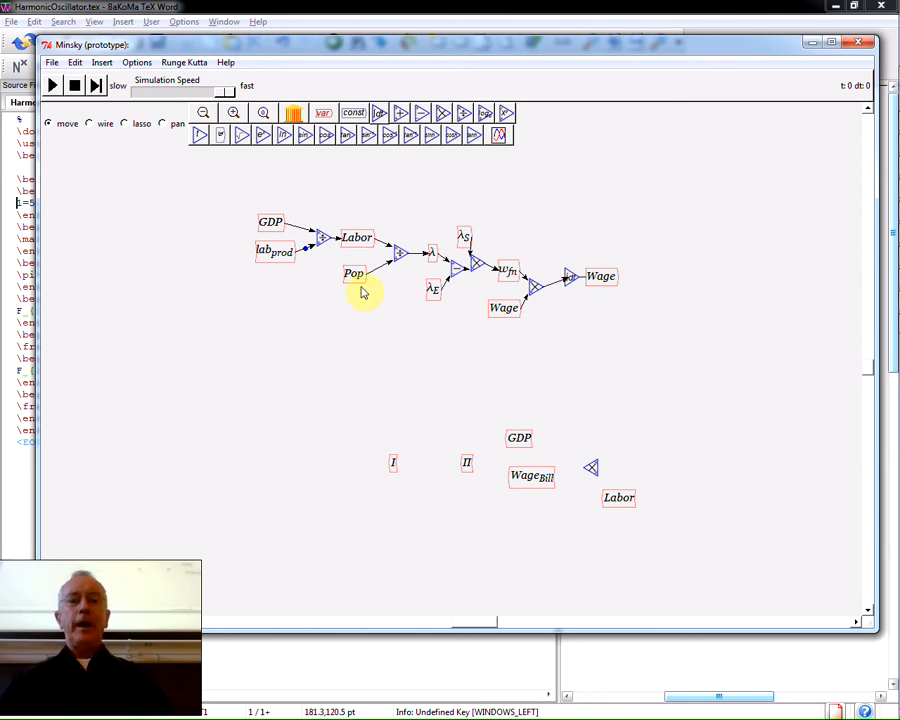
click(378, 113)
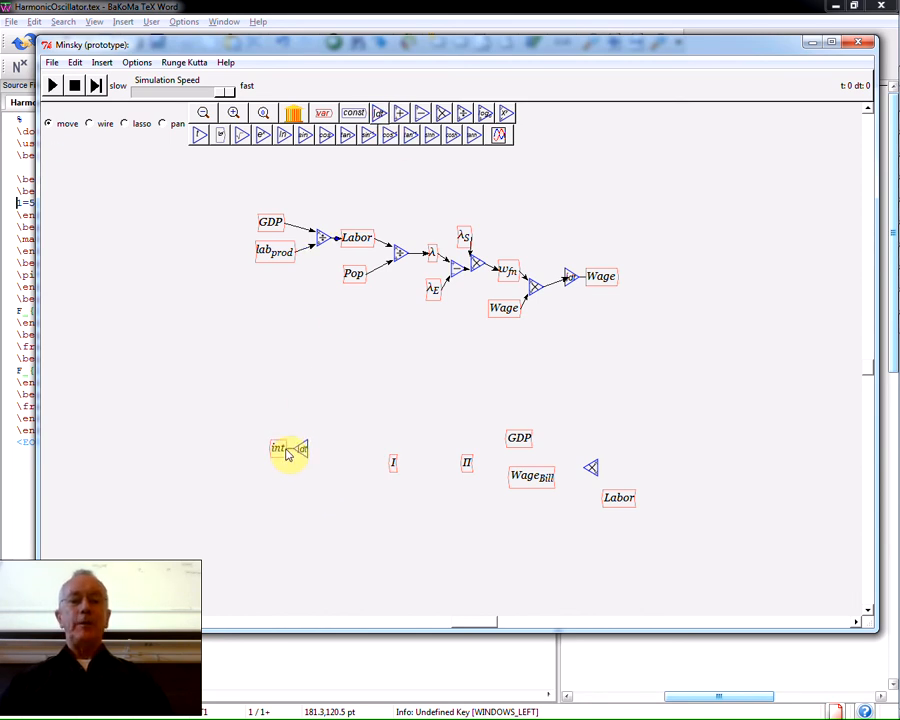
click(287, 450)
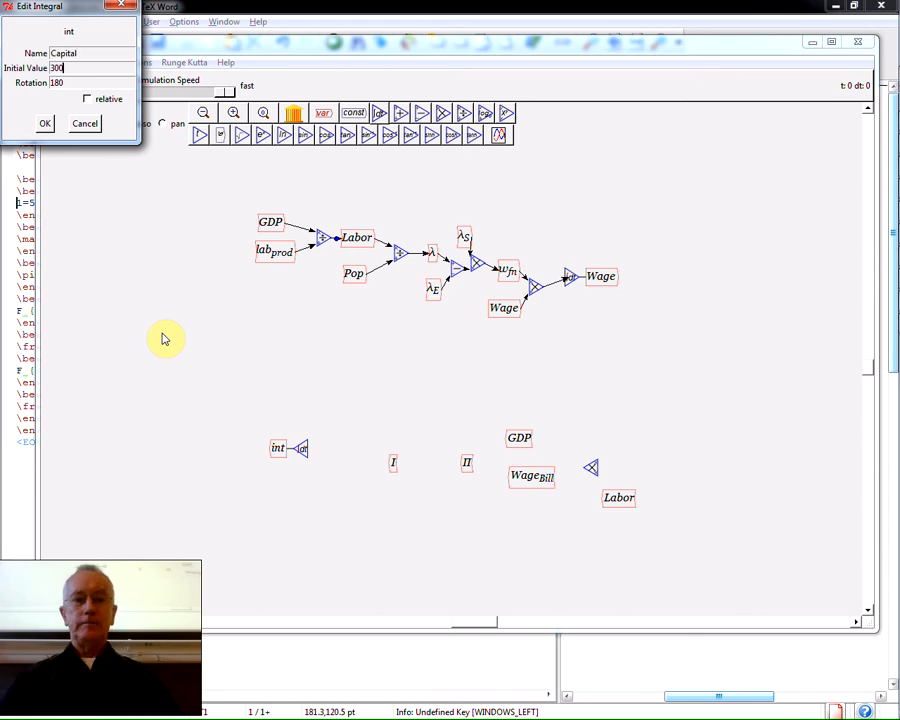
key(Return)
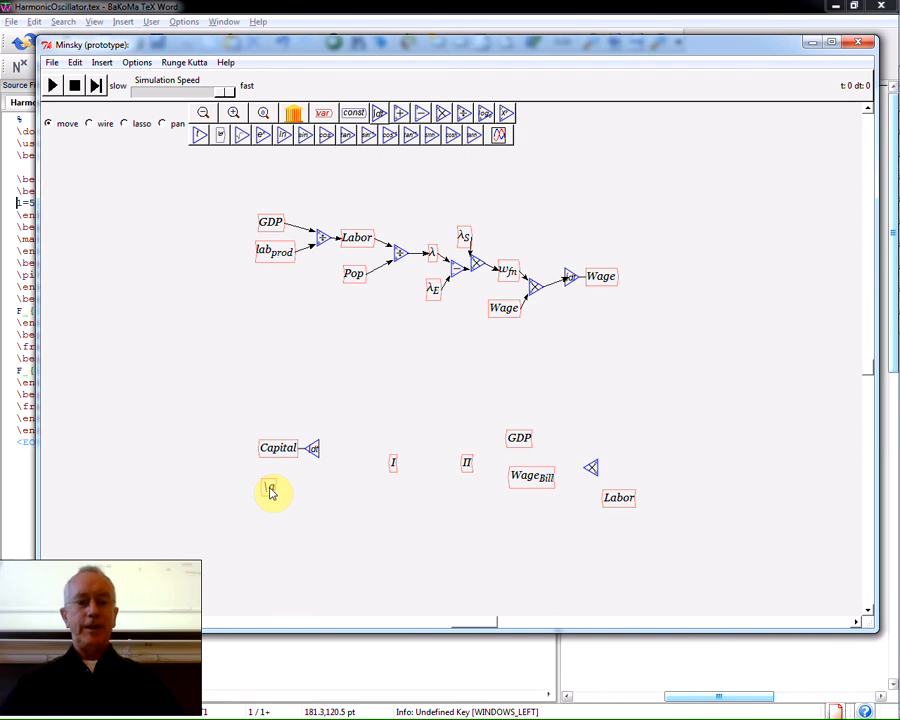
Place the \a variable below Capital, rename it v and set its initial value to 3.
double_click(270, 490)
click(106, 47)
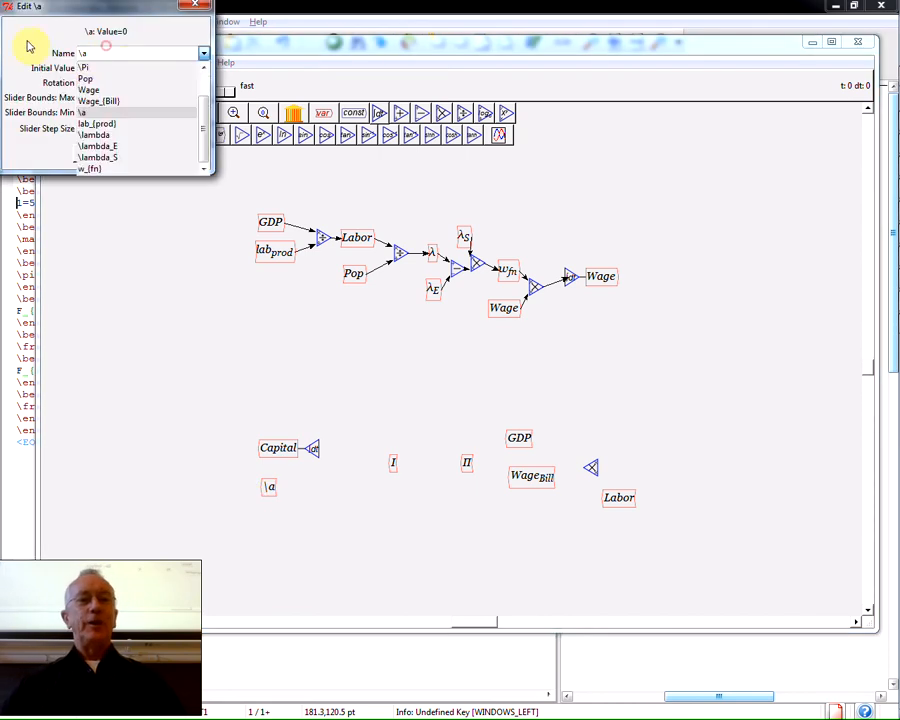
click(89, 56)
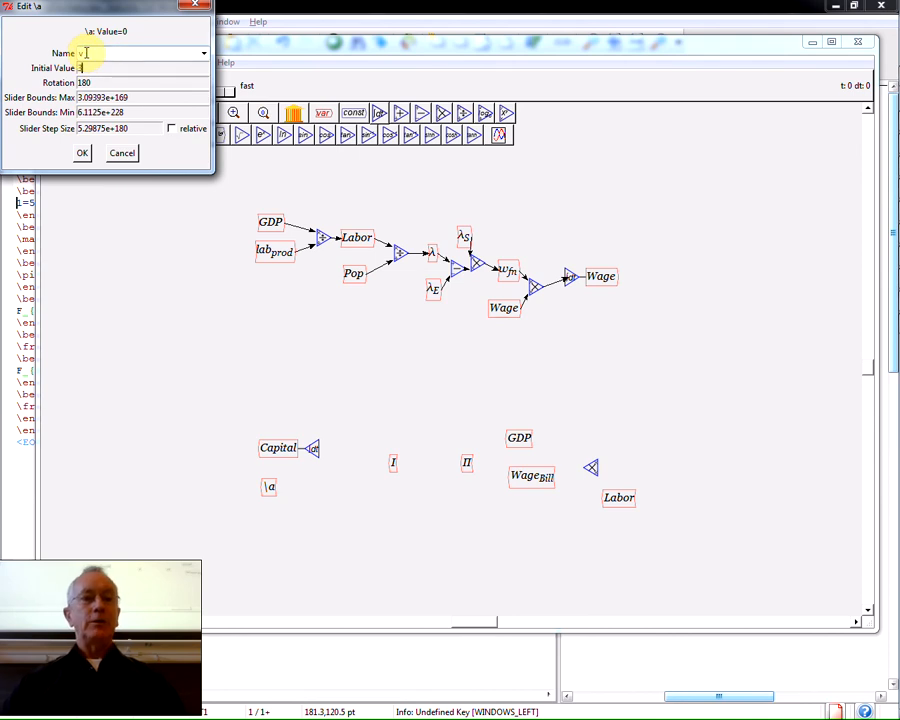
click(78, 152)
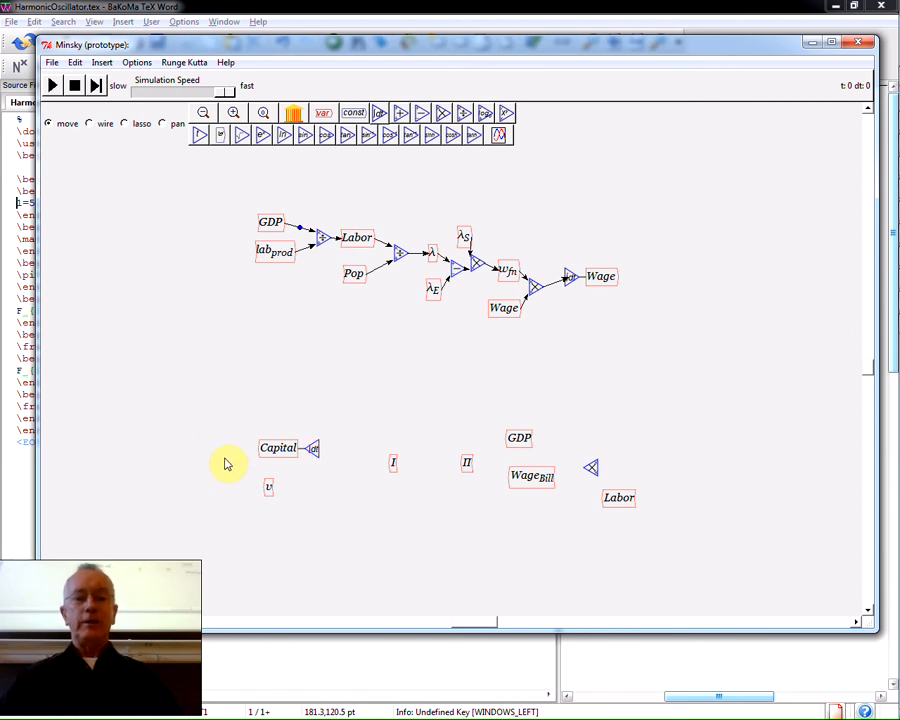
Wire Wage and Labor into the flipped multiply operator and its output into Wage_{Bill}, deleting the stray wire from Labor to Wage_{Bill}.
click(103, 129)
drag(617, 279, 601, 451)
mouse_move(611, 503)
mouse_down()
mouse_move(583, 492)
mouse_move(579, 480)
mouse_move(590, 470)
mouse_up()
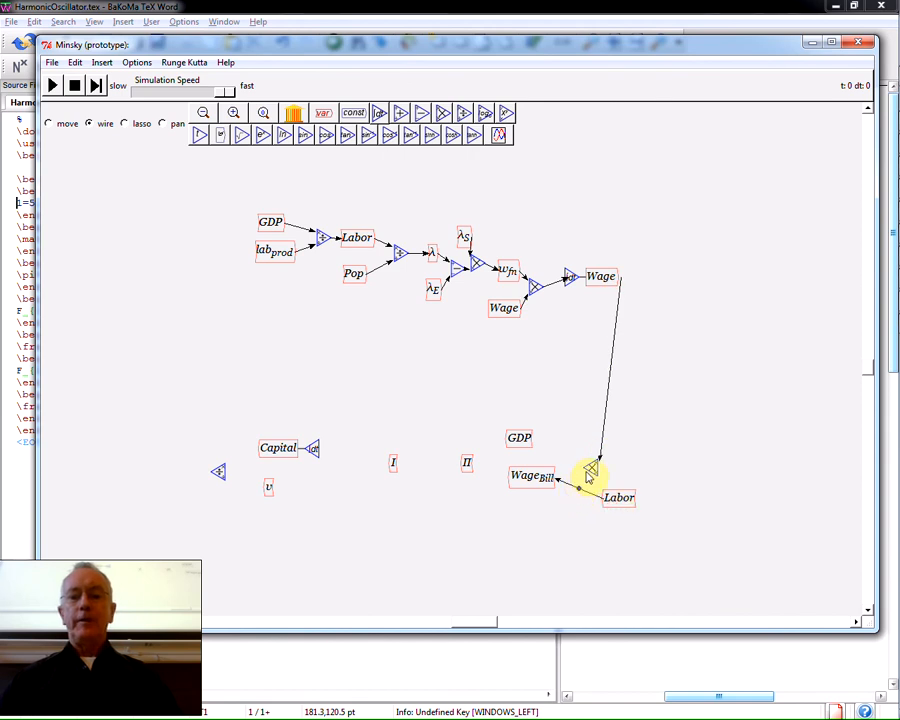
right_click(570, 486)
click(597, 528)
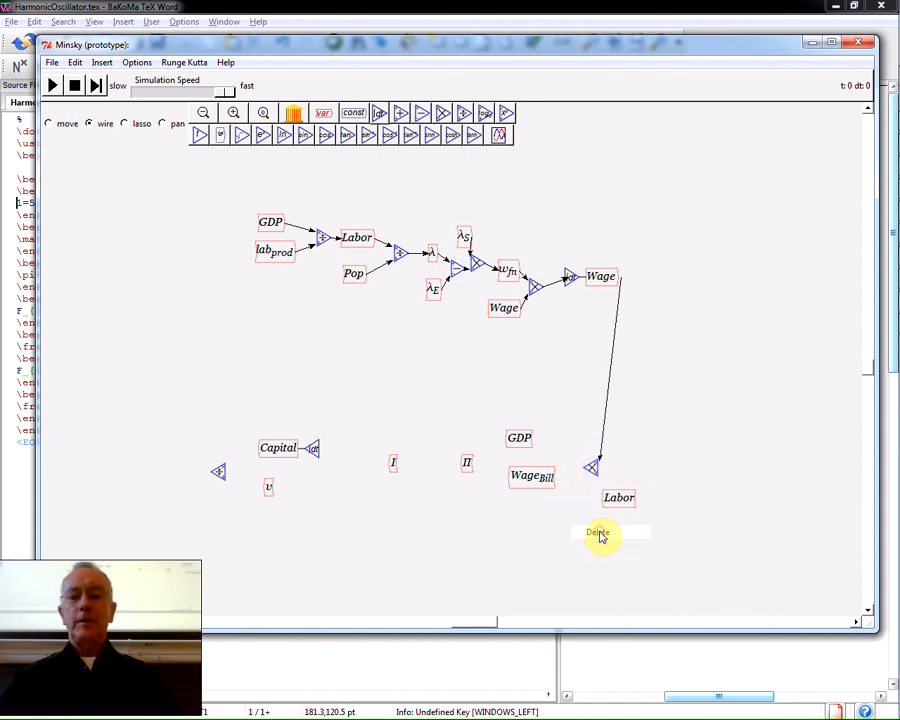
drag(587, 472, 524, 468)
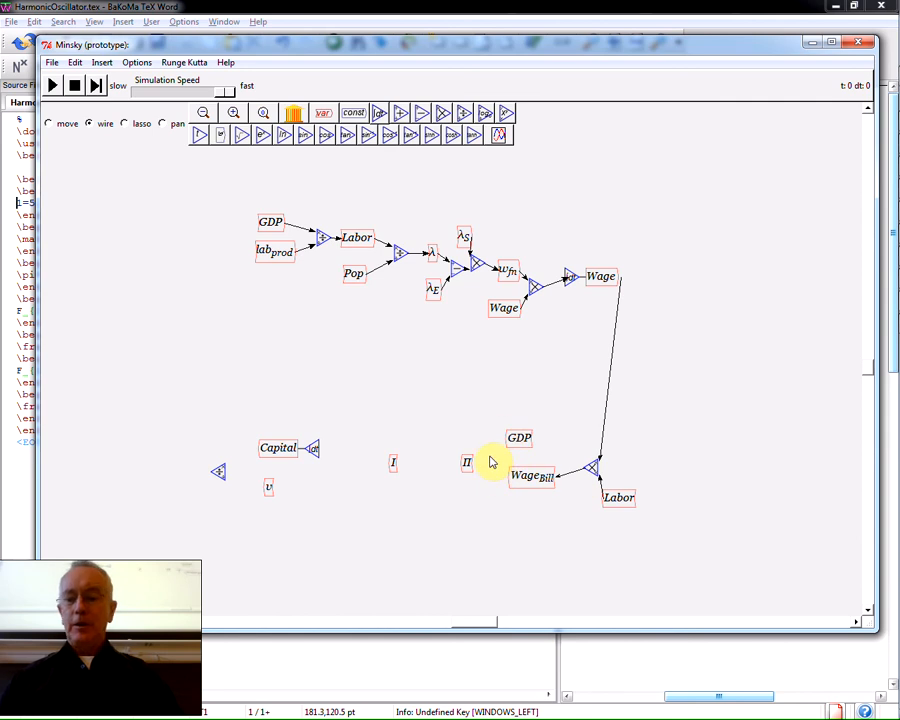
Wire GDP minus Wage_{Bill} through \Pi and I into the Capital integral, and Capital divided by v into the upper GDP variable.
drag(505, 440, 333, 454)
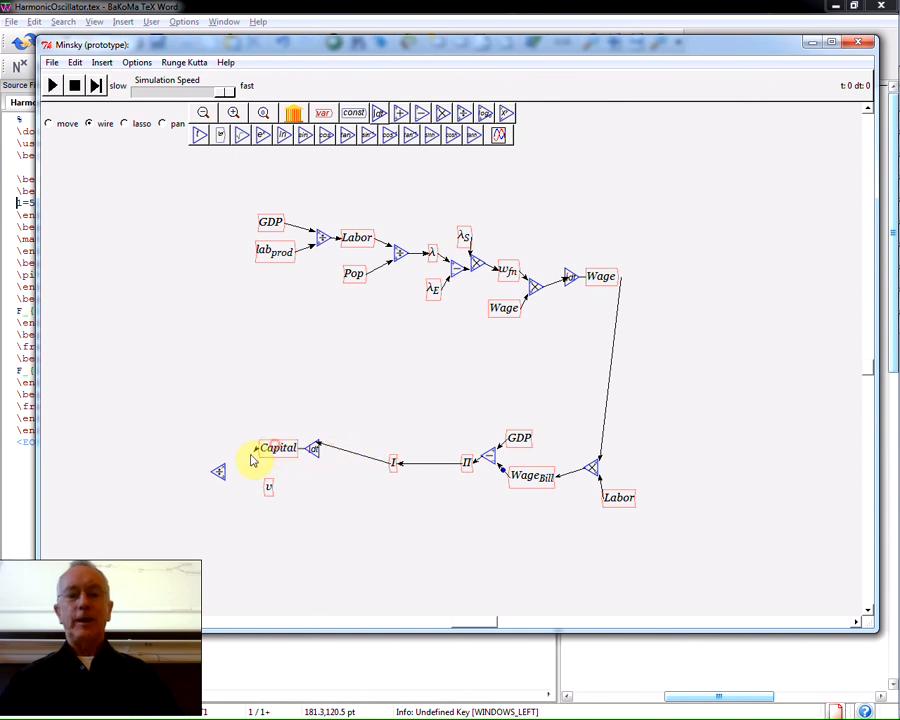
drag(252, 459, 265, 225)
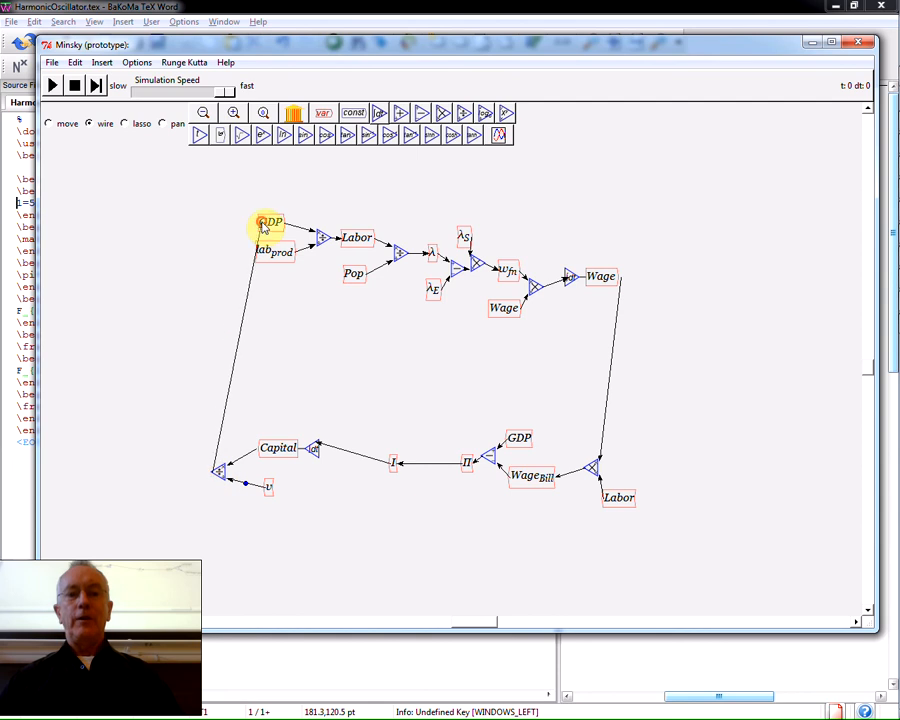
Place a plot in the middle of the loop and a copy of the λ variable just beside its upper-left corner.
click(48, 123)
click(498, 134)
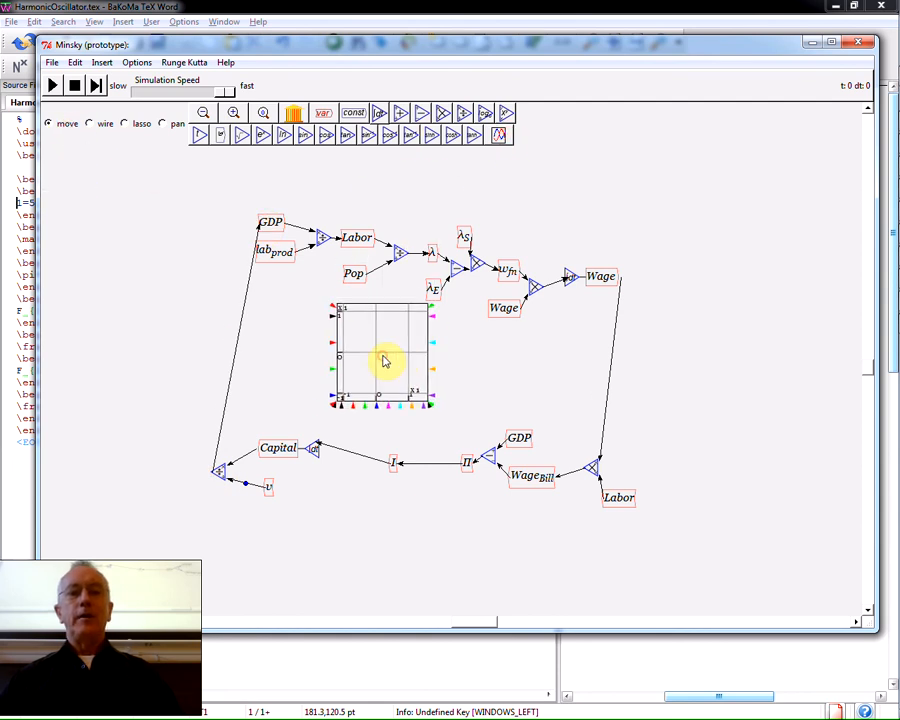
right_click(433, 258)
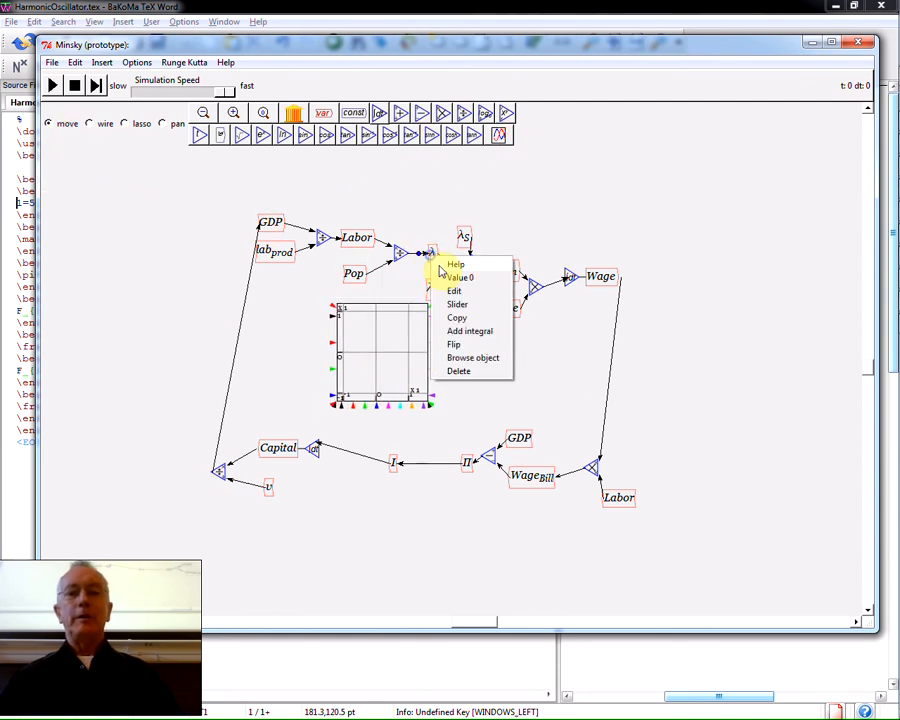
click(310, 316)
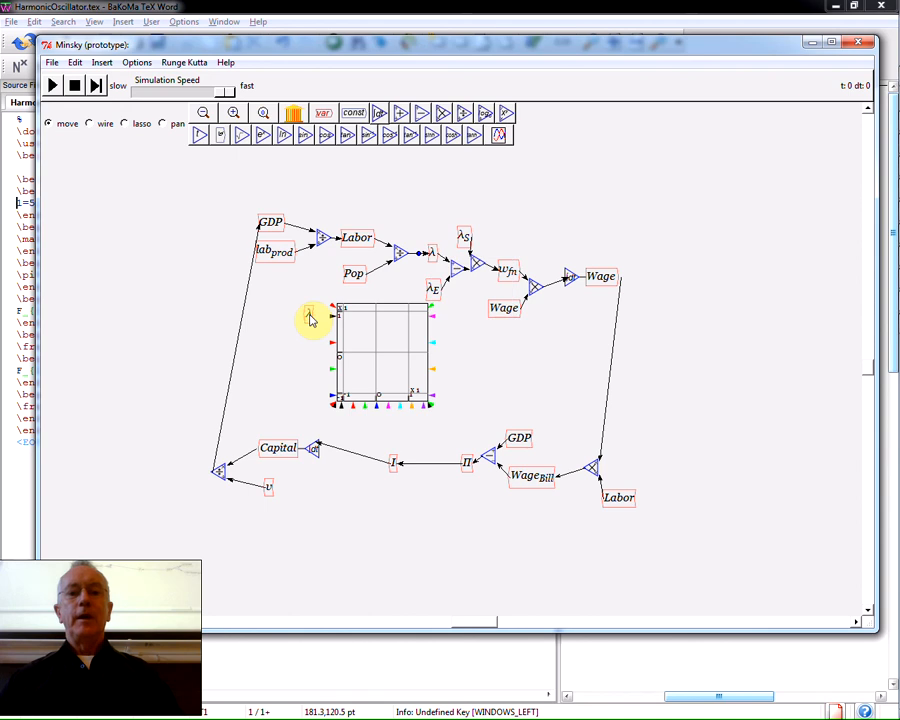
right_click(310, 316)
click(226, 160)
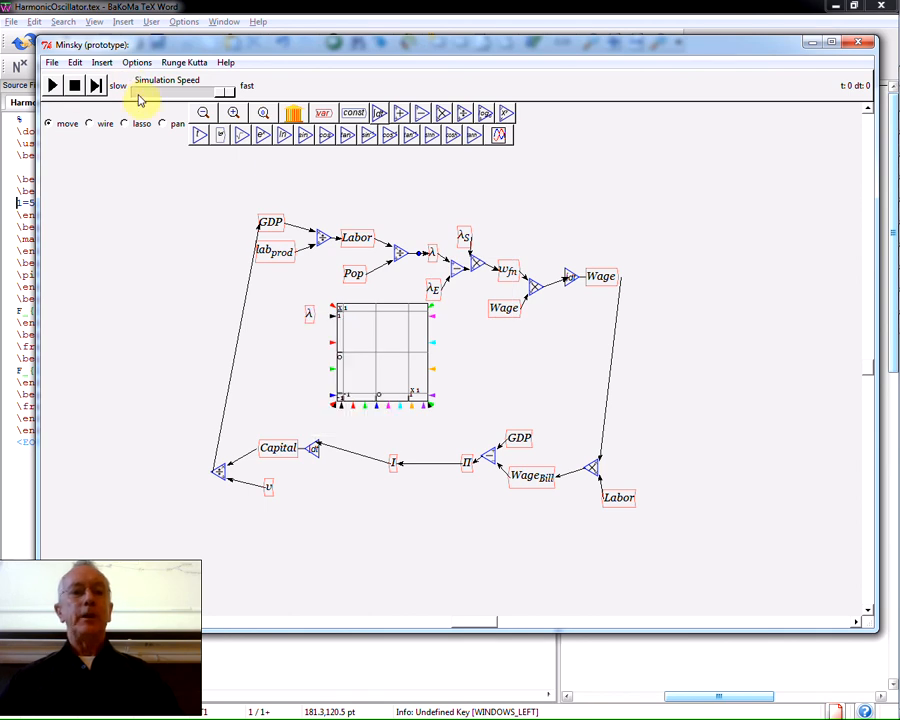
Accept the Runge-Kutta parameters as they are and wire the λ copy into the black input on the plot's left edge.
click(179, 63)
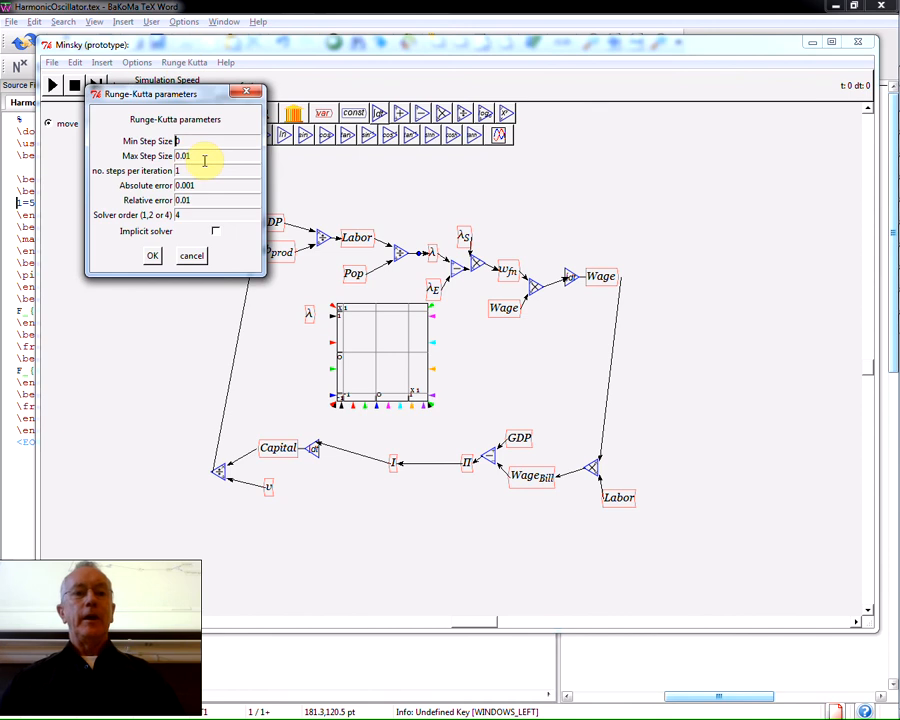
click(151, 255)
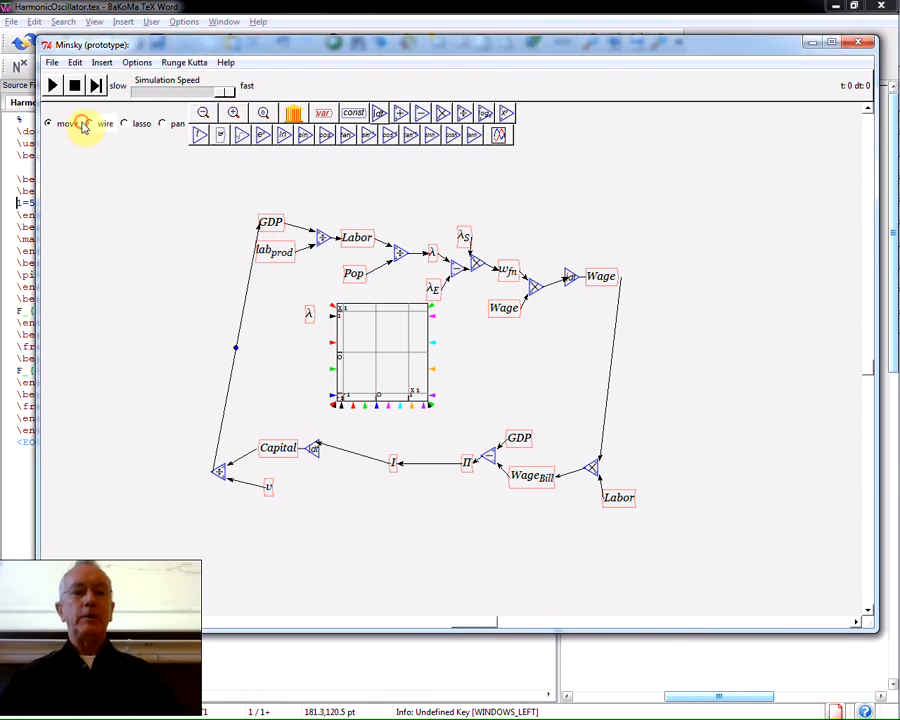
click(88, 123)
drag(306, 313, 334, 314)
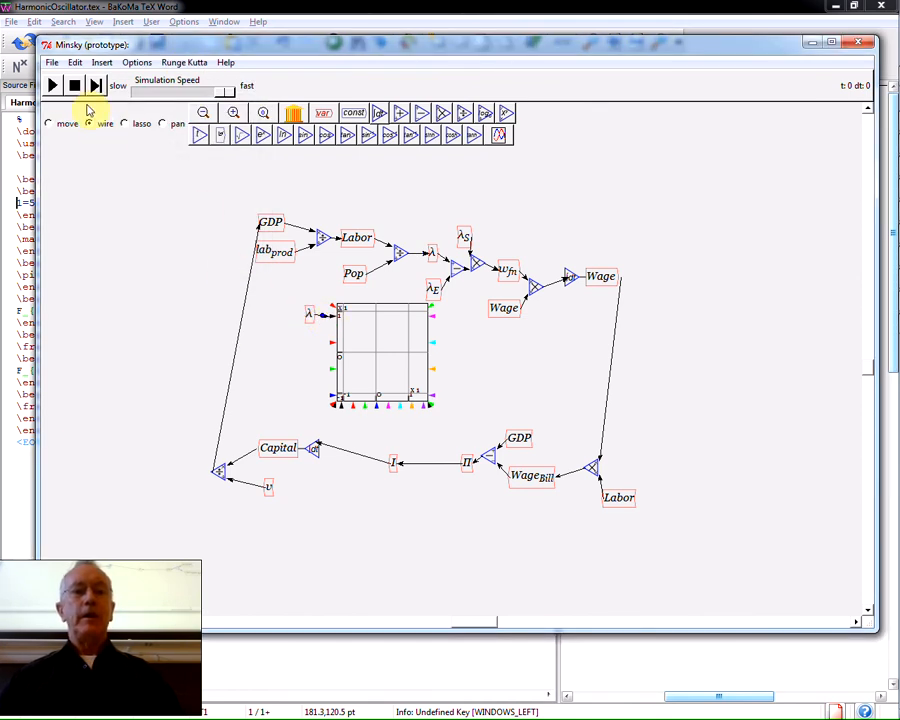
Try to run the simulation and check the value of the lab_{prod} variable.
click(52, 85)
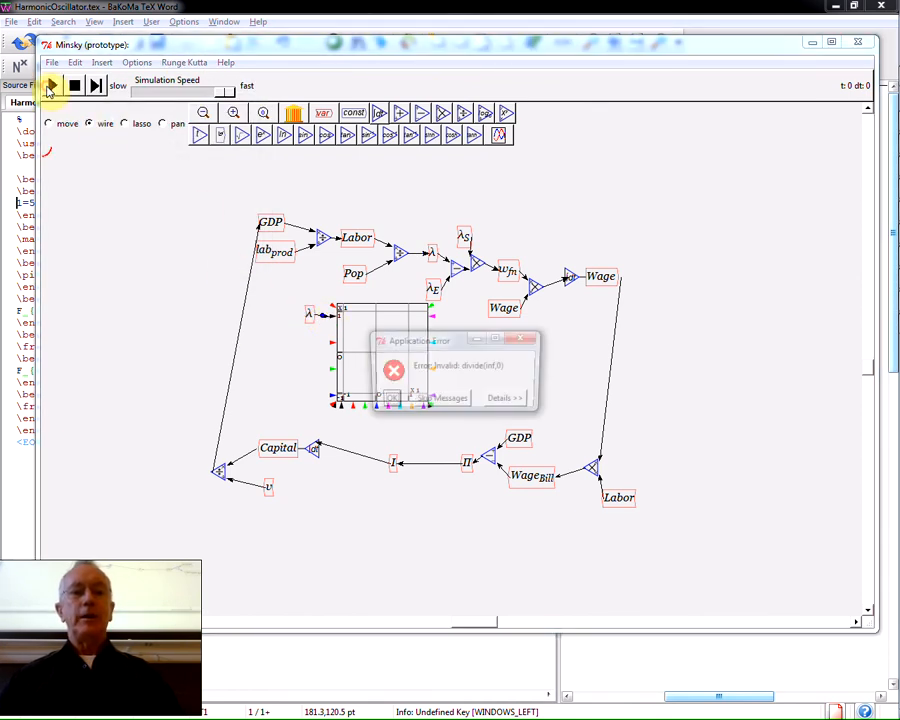
click(387, 400)
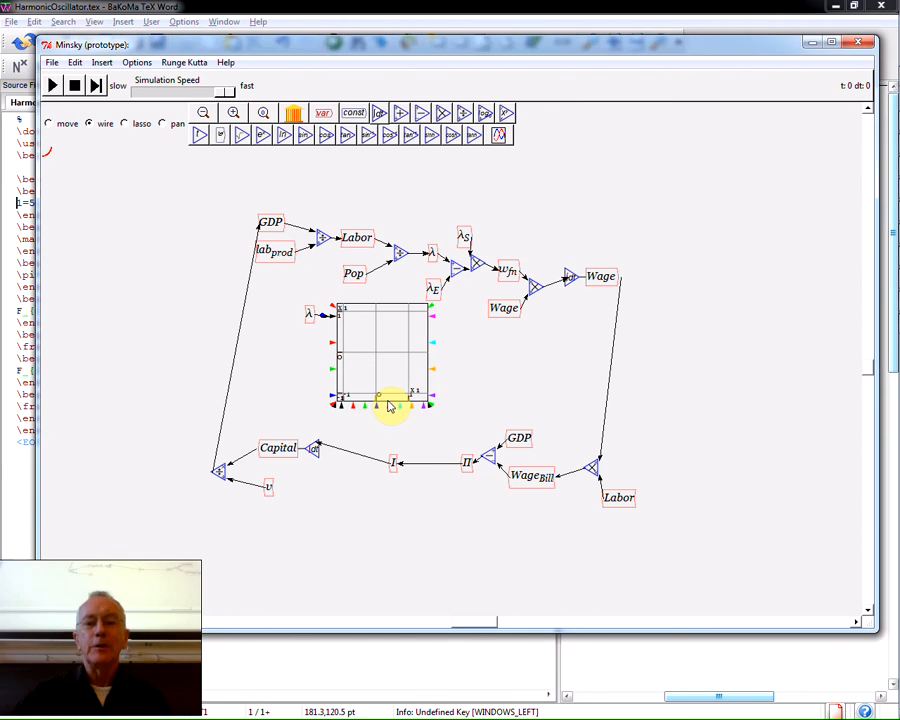
right_click(278, 259)
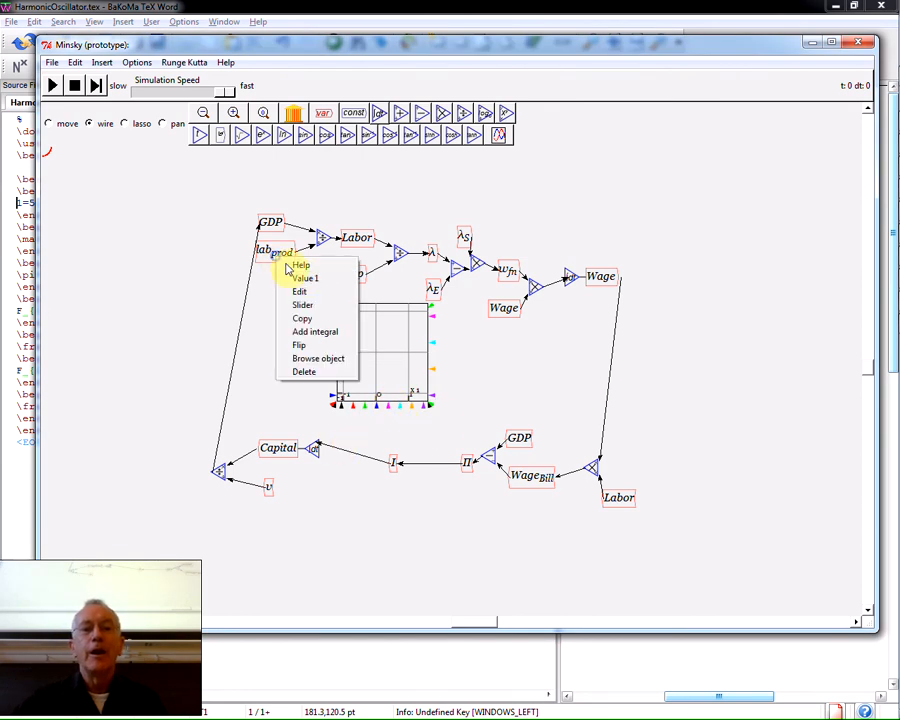
click(381, 293)
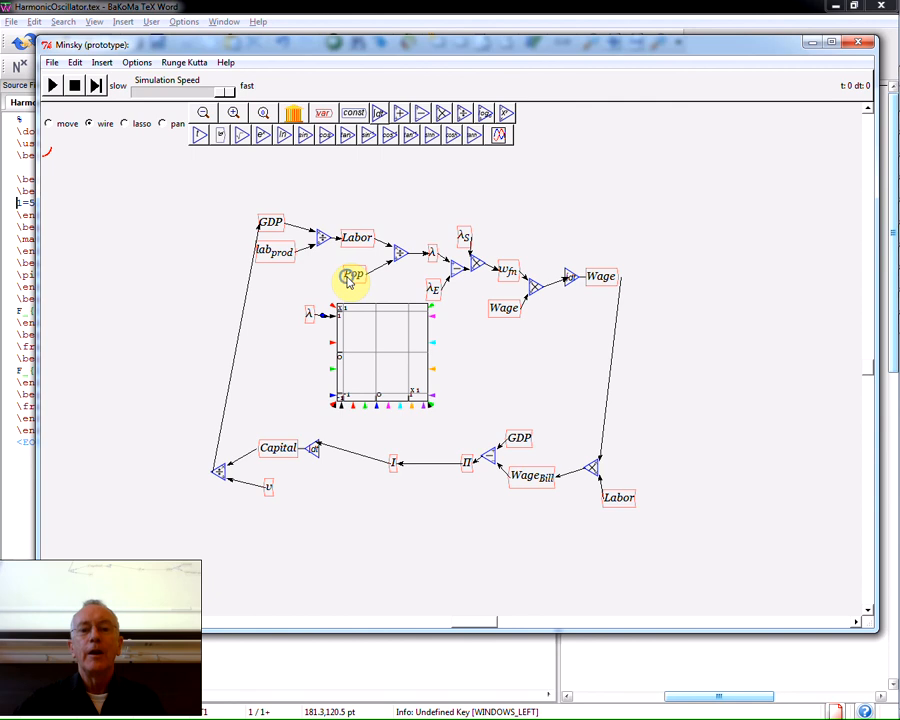
Set the initial value of Pop to 110 and try running the simulation again.
right_click(352, 274)
click(376, 309)
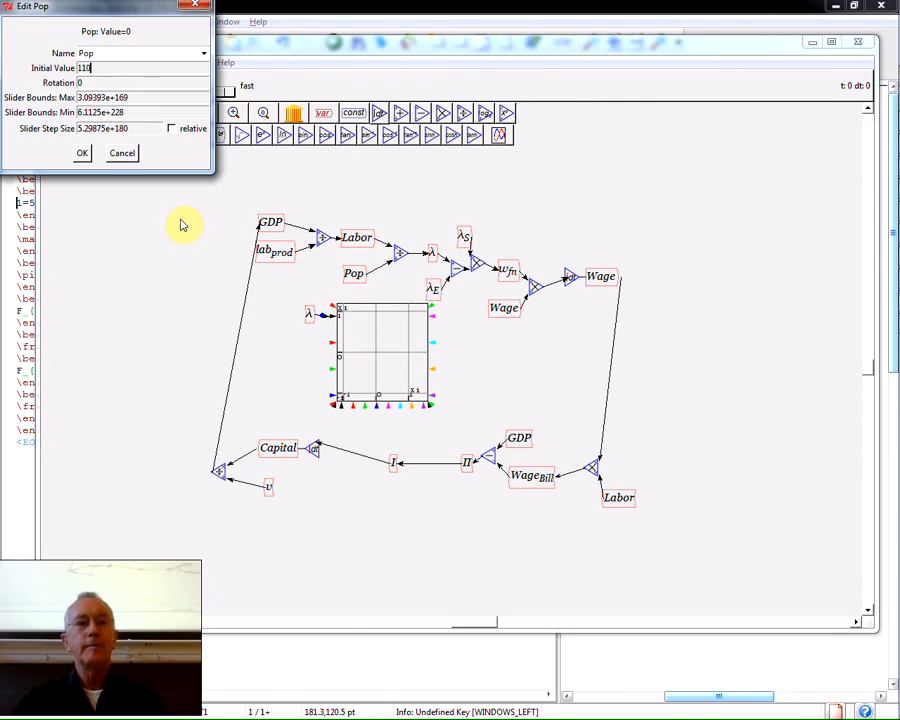
click(82, 152)
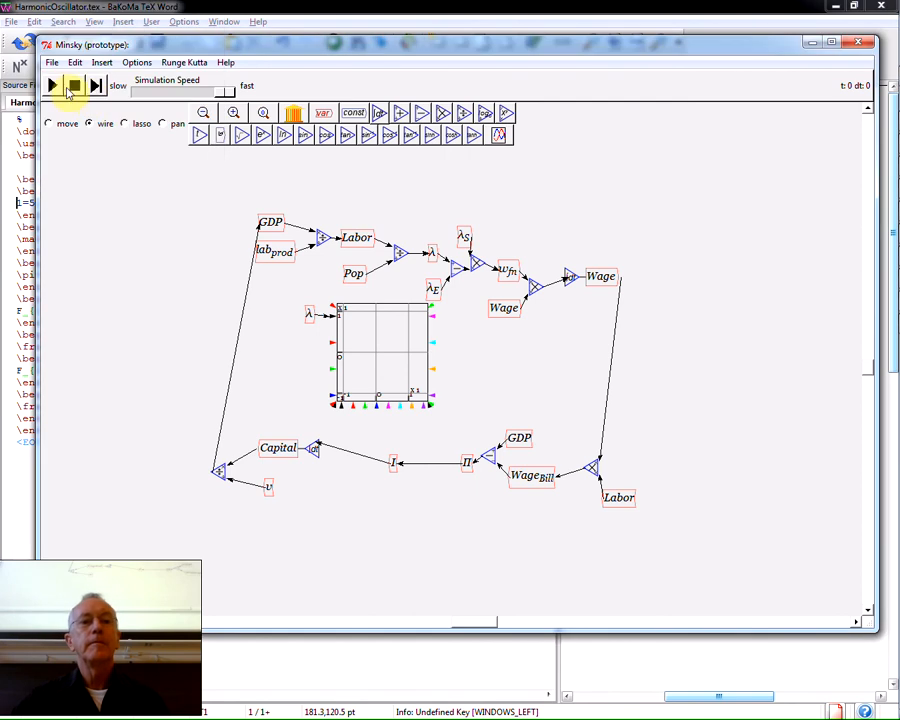
click(53, 85)
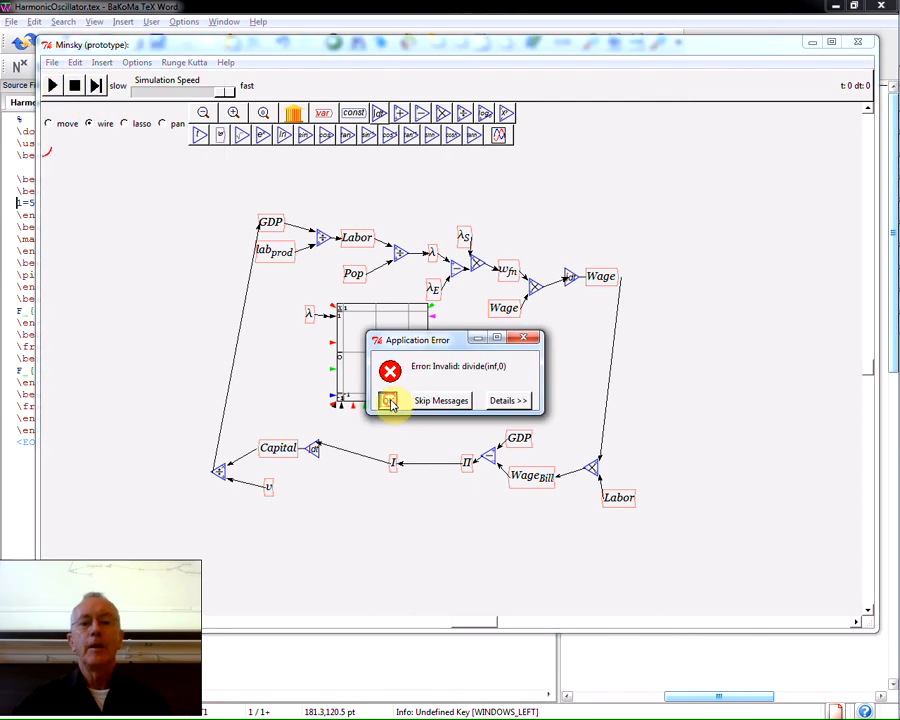
click(389, 401)
drag(389, 377, 375, 377)
right_click(358, 383)
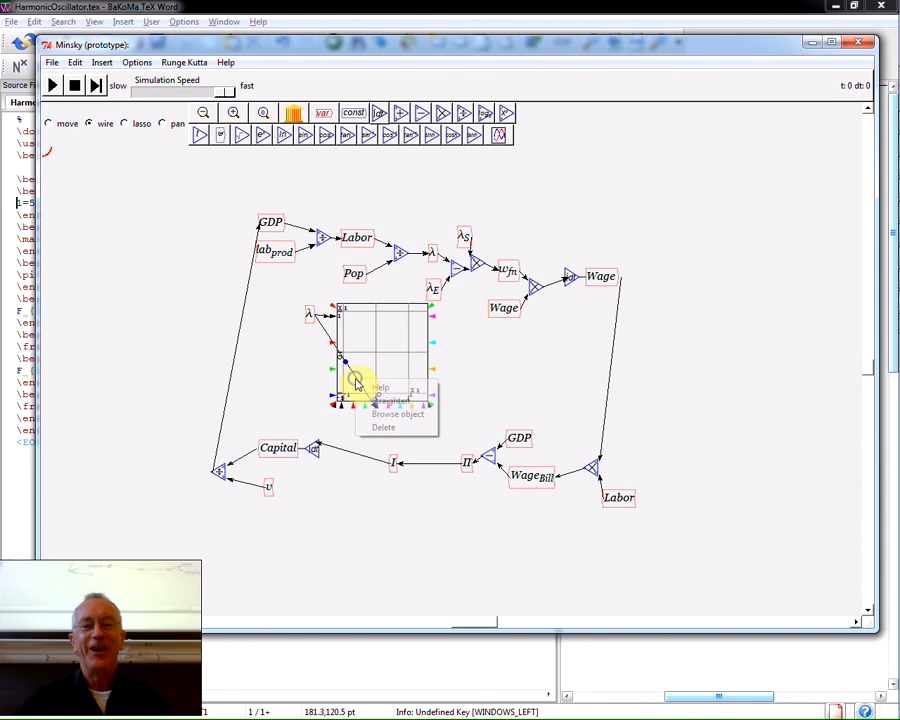
click(386, 428)
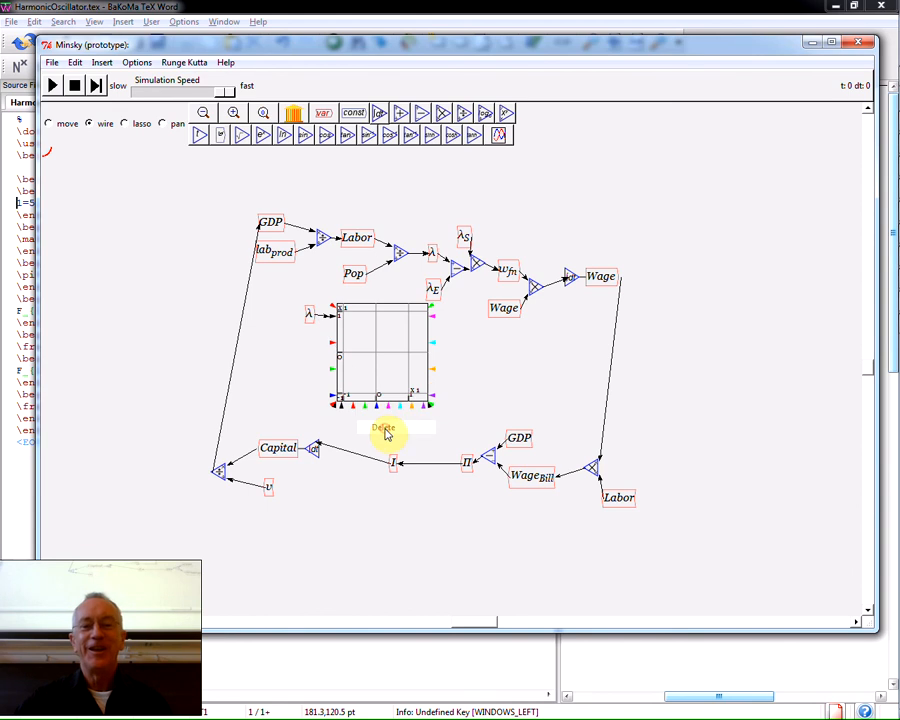
Check the values of λ_E, λ_S, the lower Wage variable and Wage_{Bill} for the source of the division error.
right_click(437, 287)
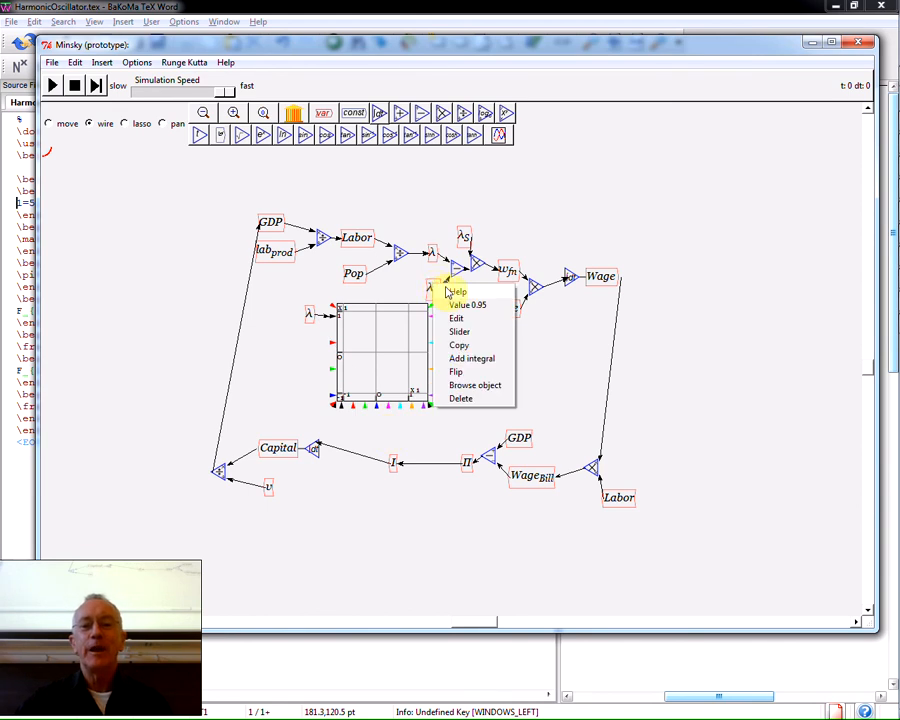
right_click(463, 236)
click(449, 337)
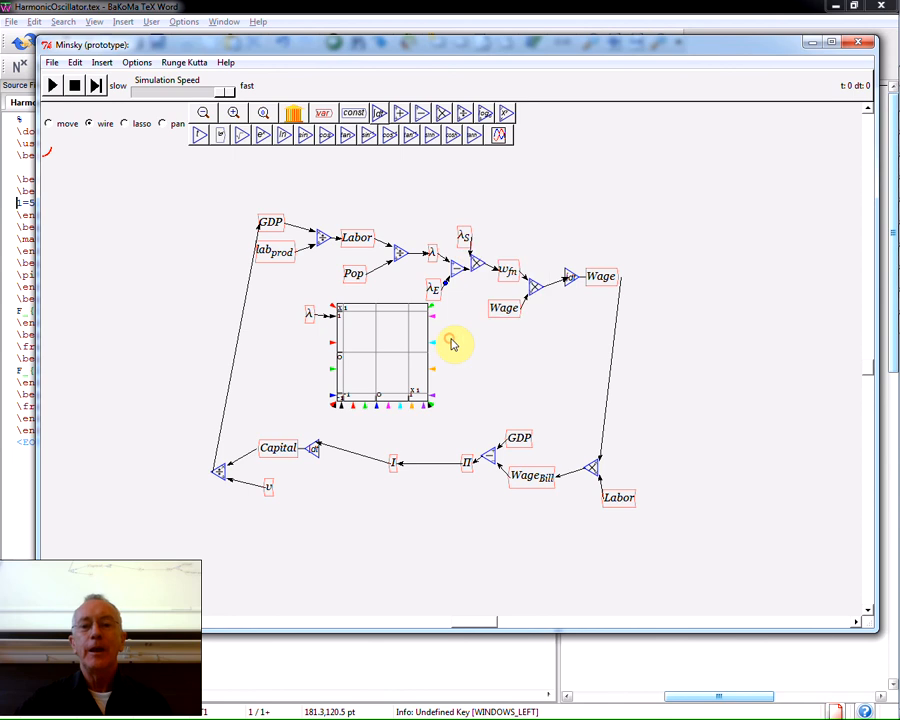
right_click(505, 314)
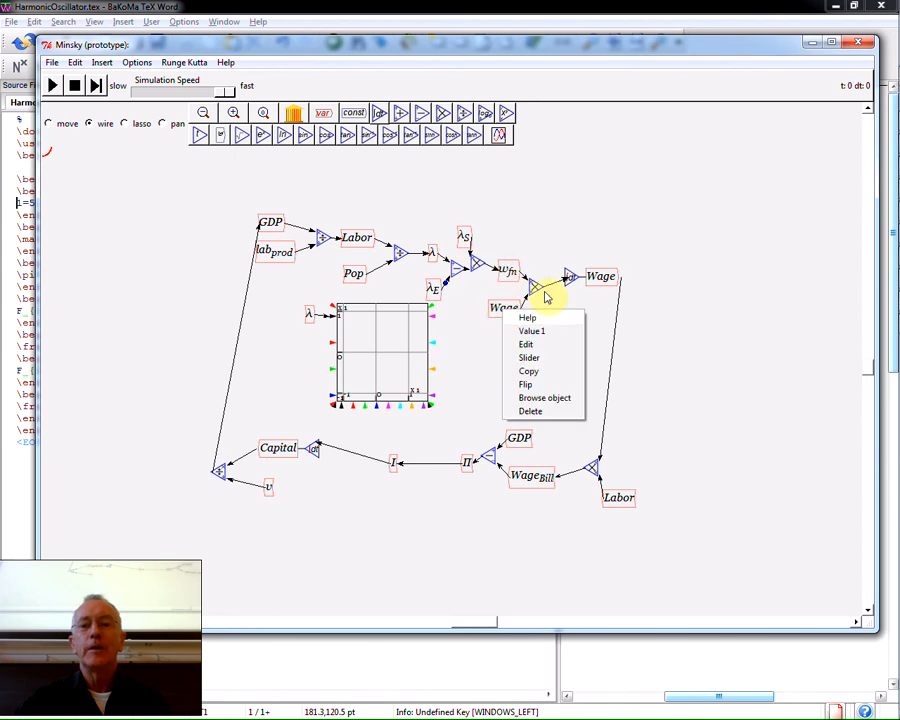
right_click(533, 476)
click(500, 494)
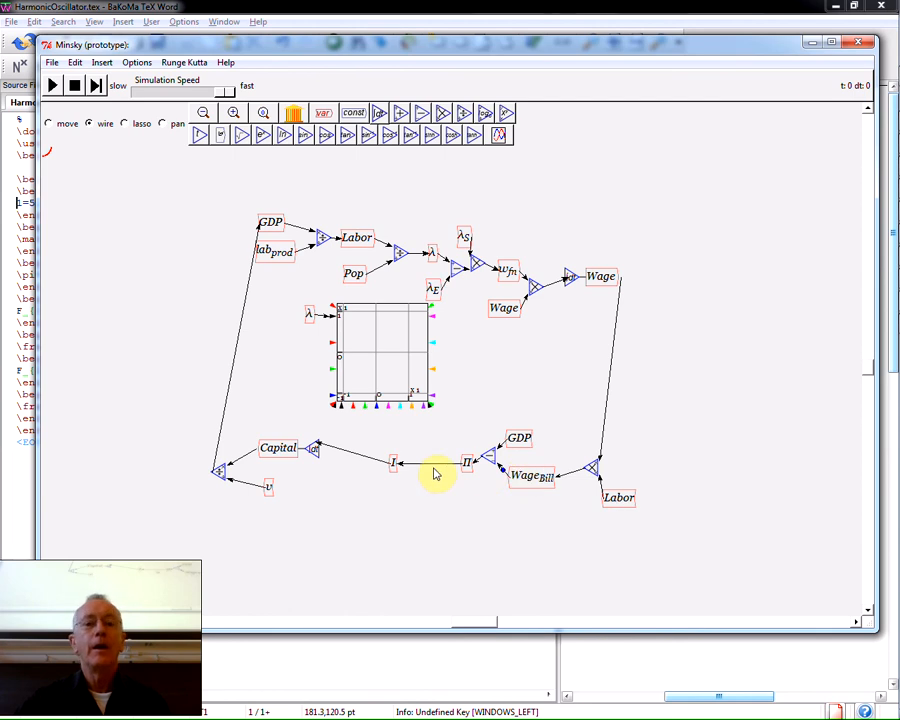
Inspect the Capital integral's settings, the divide operator before Labor and the lab_{prod} variable's initial value.
right_click(295, 445)
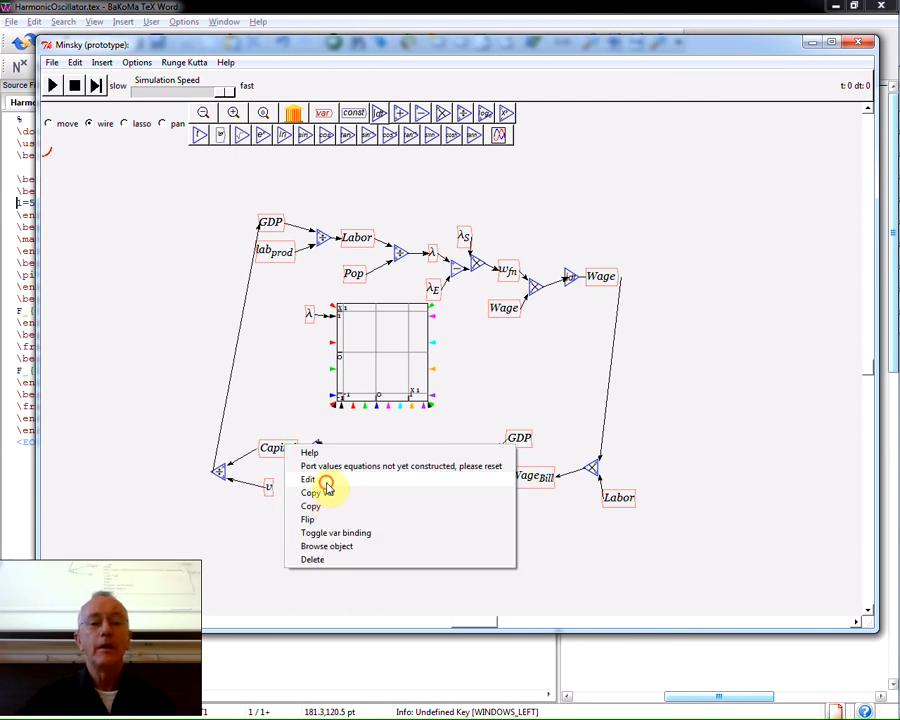
click(327, 482)
click(45, 123)
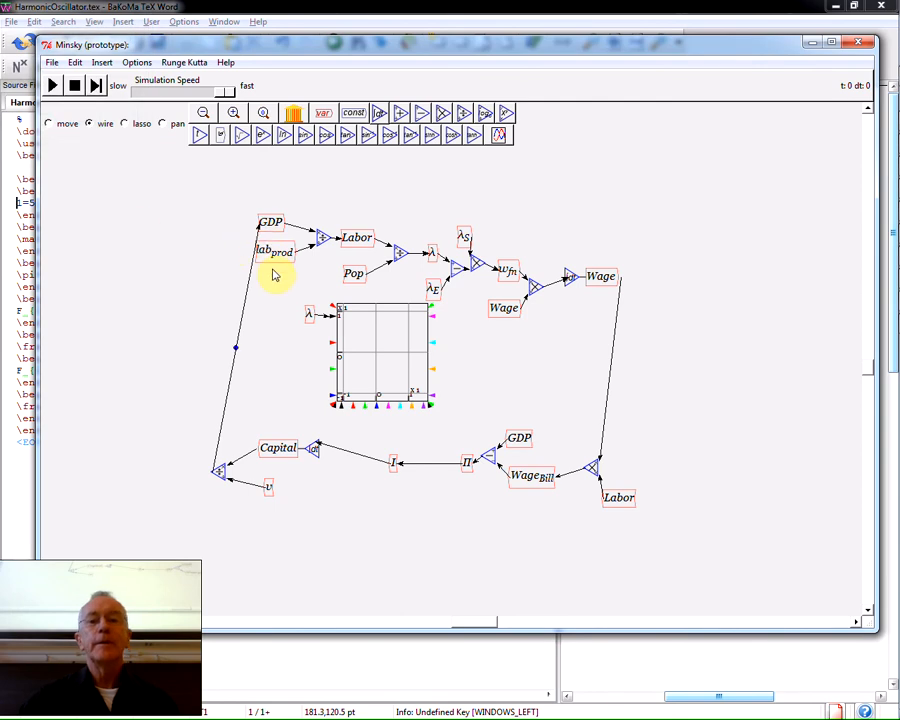
right_click(324, 240)
click(282, 272)
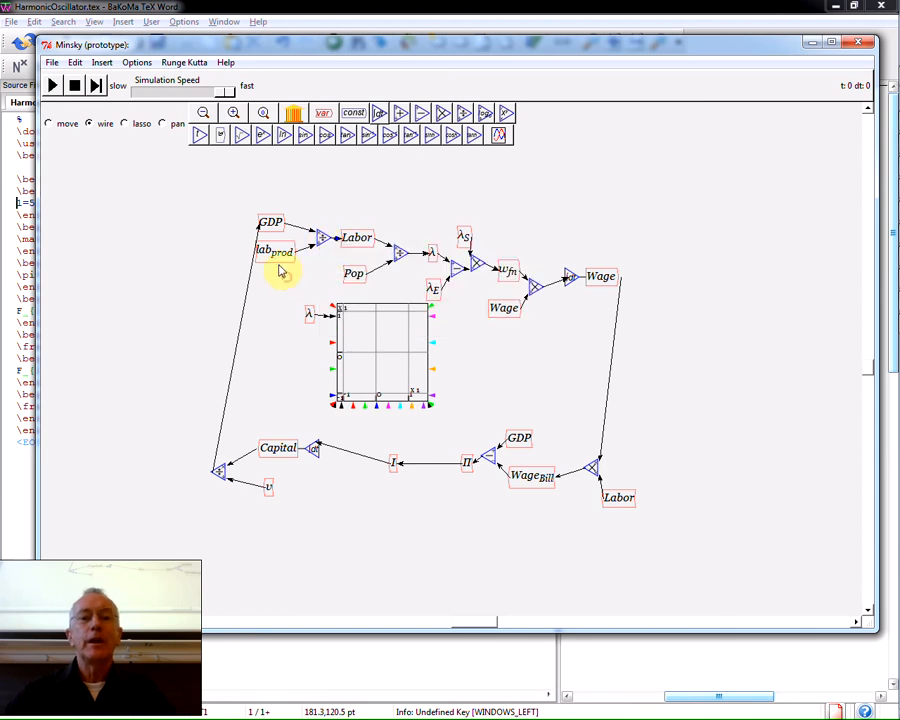
right_click(271, 256)
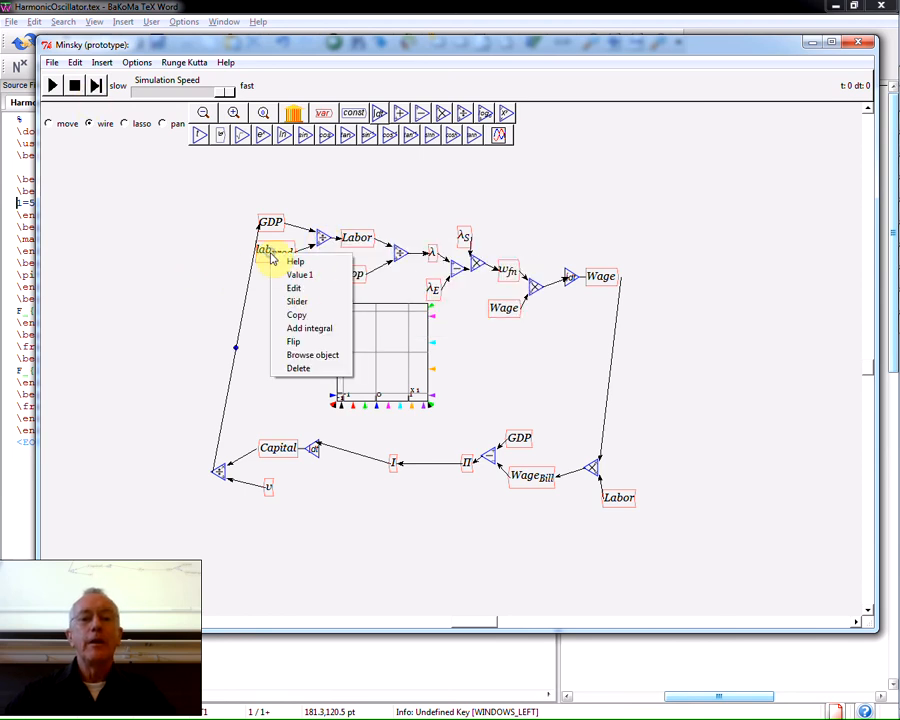
click(293, 289)
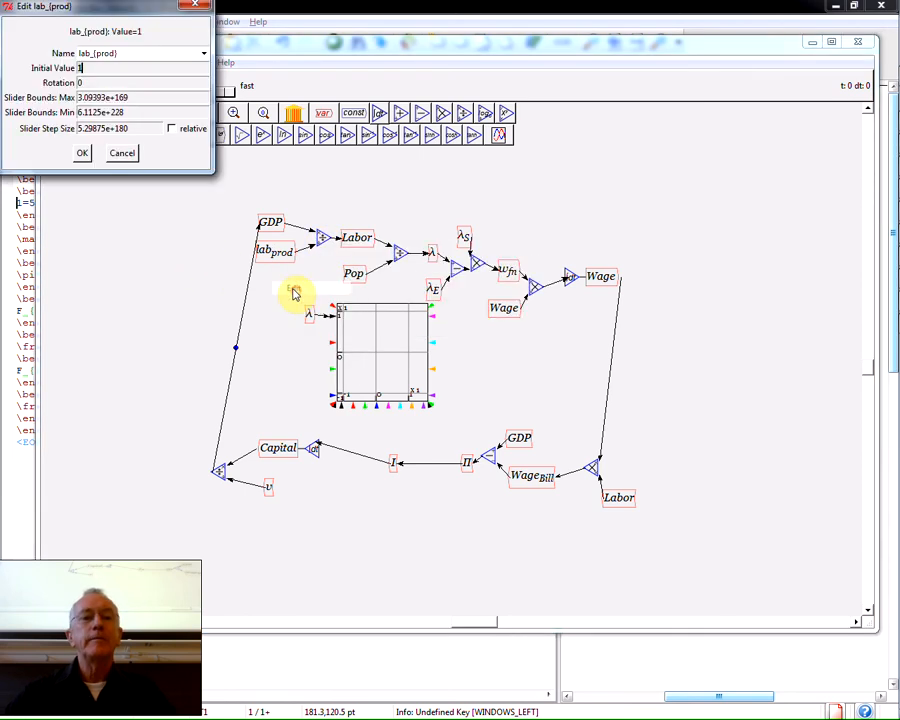
click(84, 153)
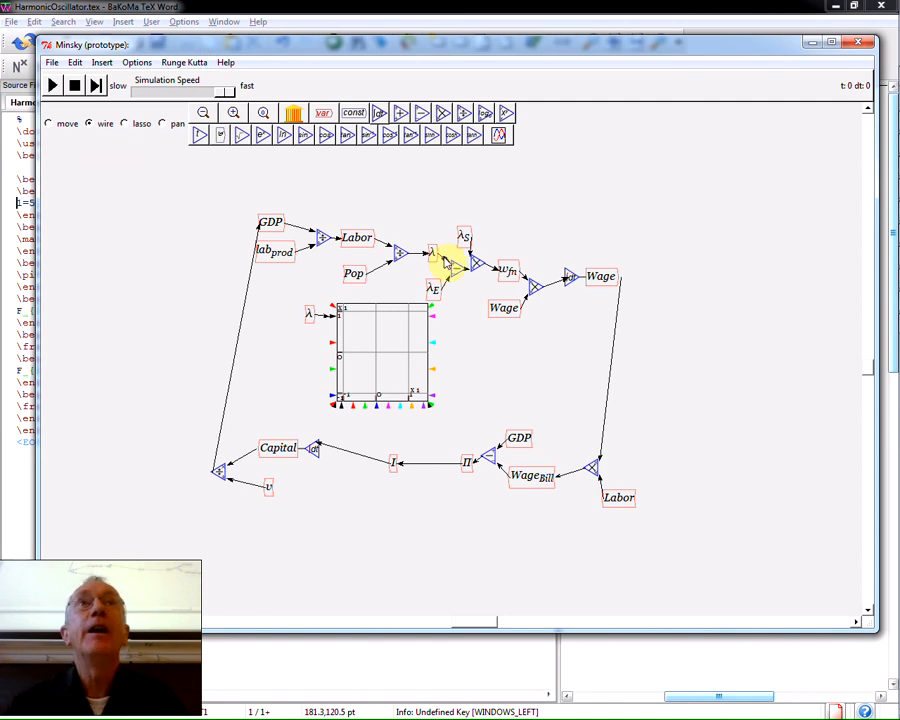
Enter an initial value for the v variable below Capital, and run the simulation for a while before pausing it.
right_click(268, 497)
click(292, 525)
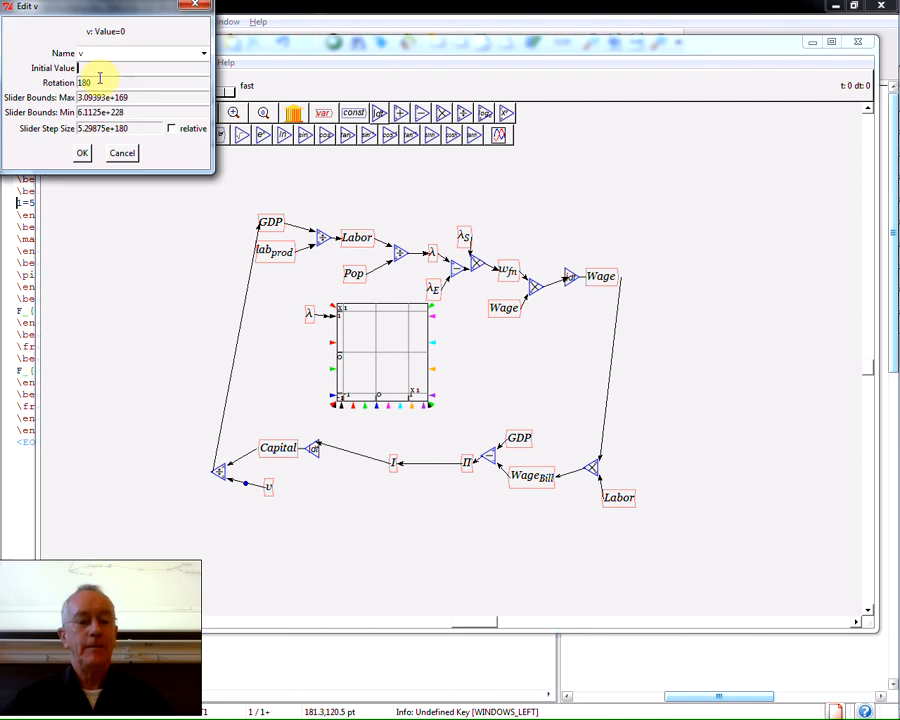
text(1)
click(80, 152)
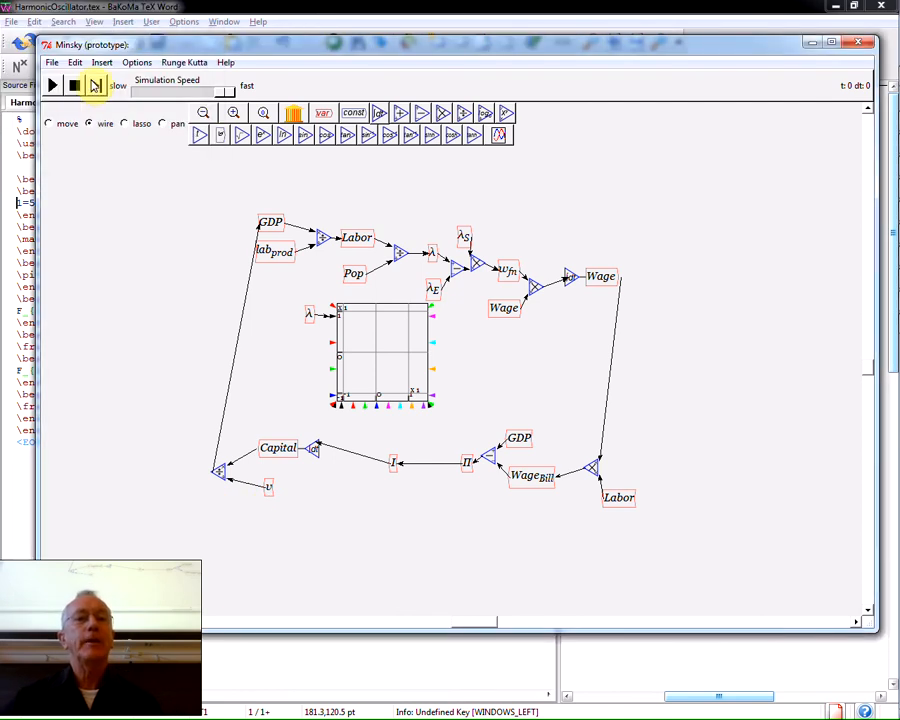
click(55, 86)
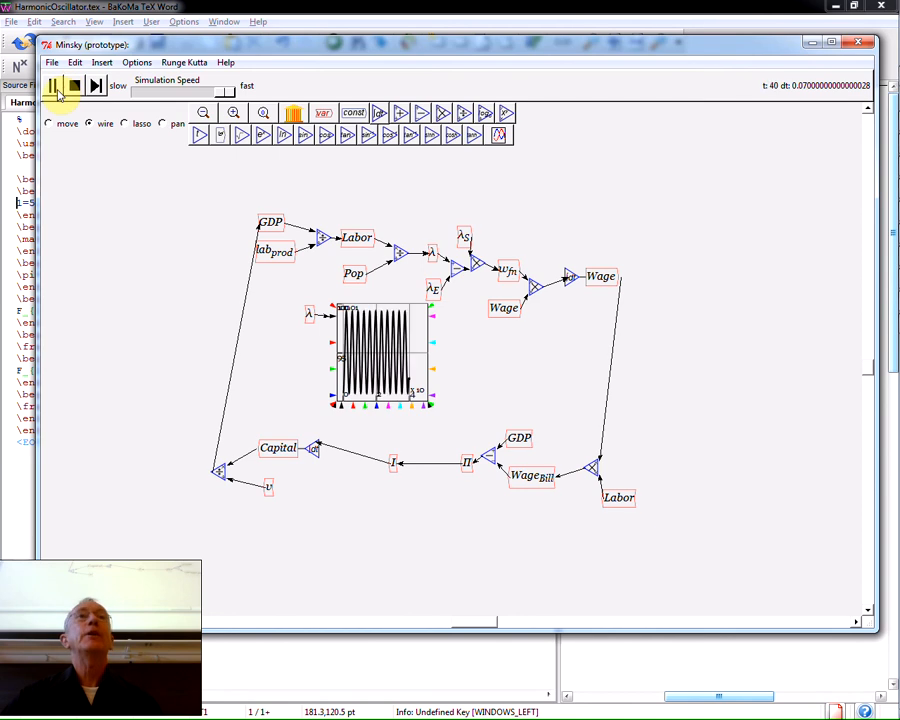
click(55, 87)
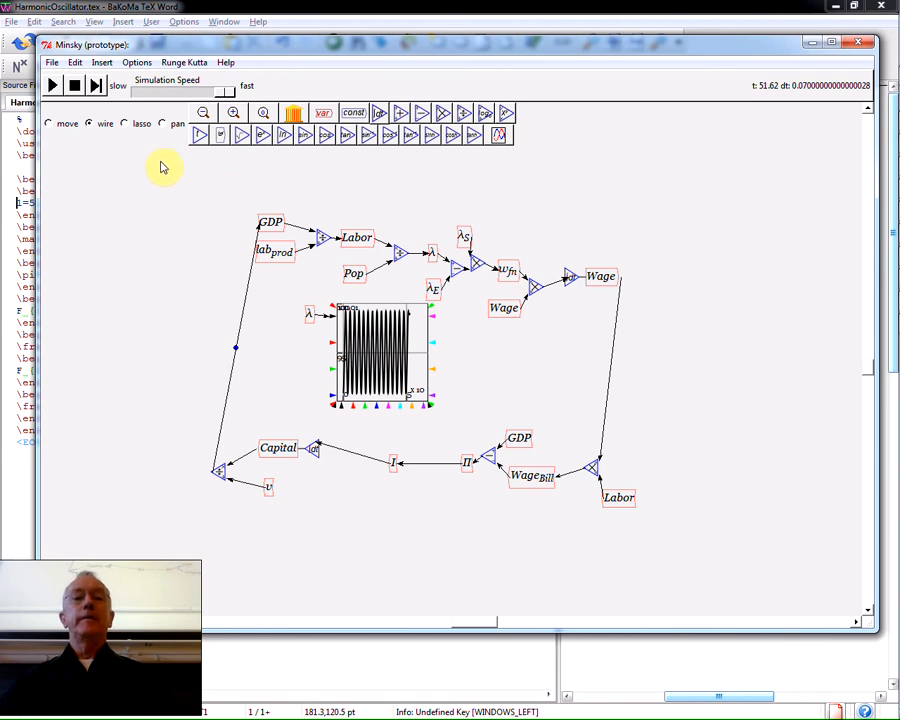
Move the λ copy farther away from the plot and enlarge the plot to about twice its width.
click(235, 114)
click(236, 115)
click(237, 116)
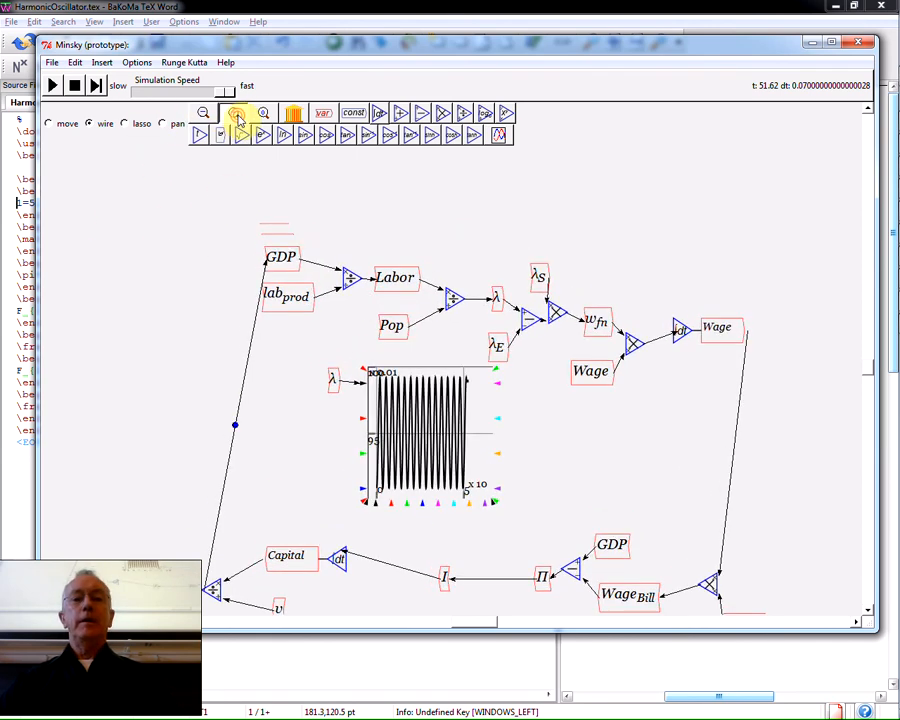
click(238, 119)
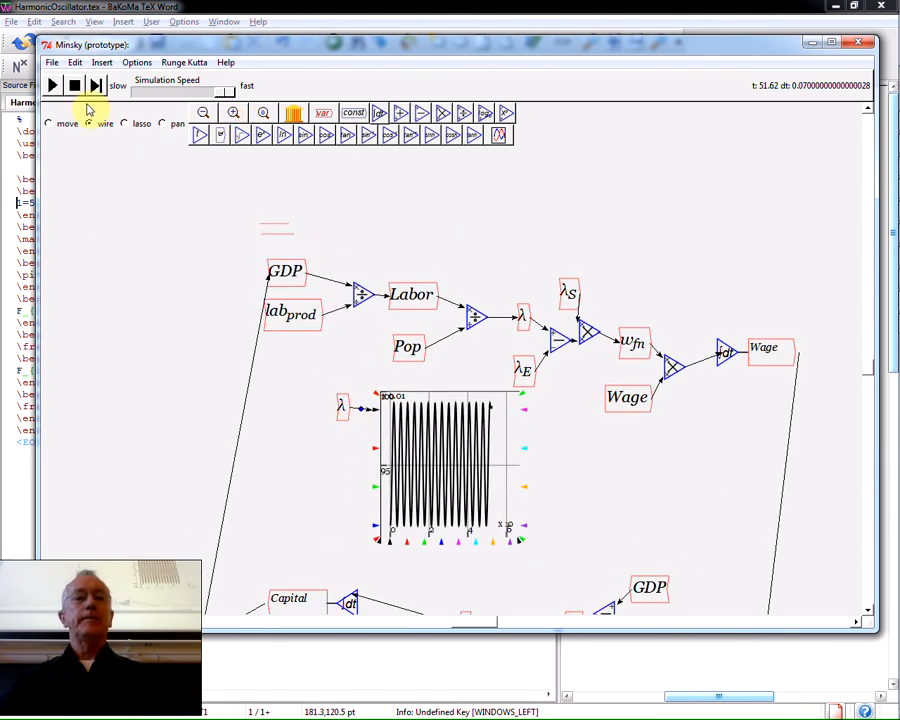
click(52, 122)
drag(350, 410, 294, 410)
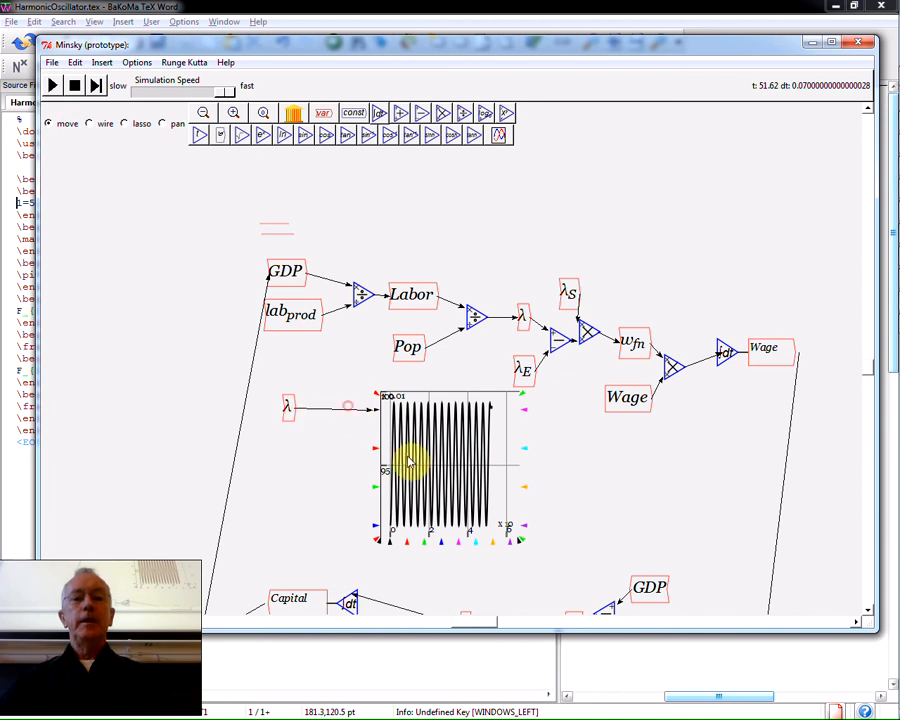
right_click(437, 463)
click(466, 500)
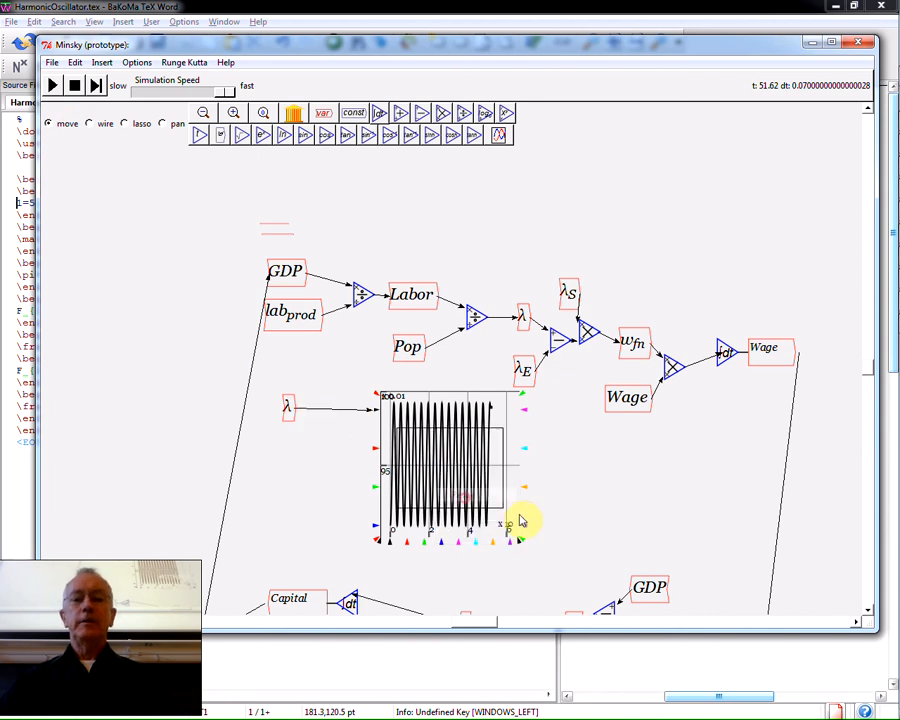
click(596, 550)
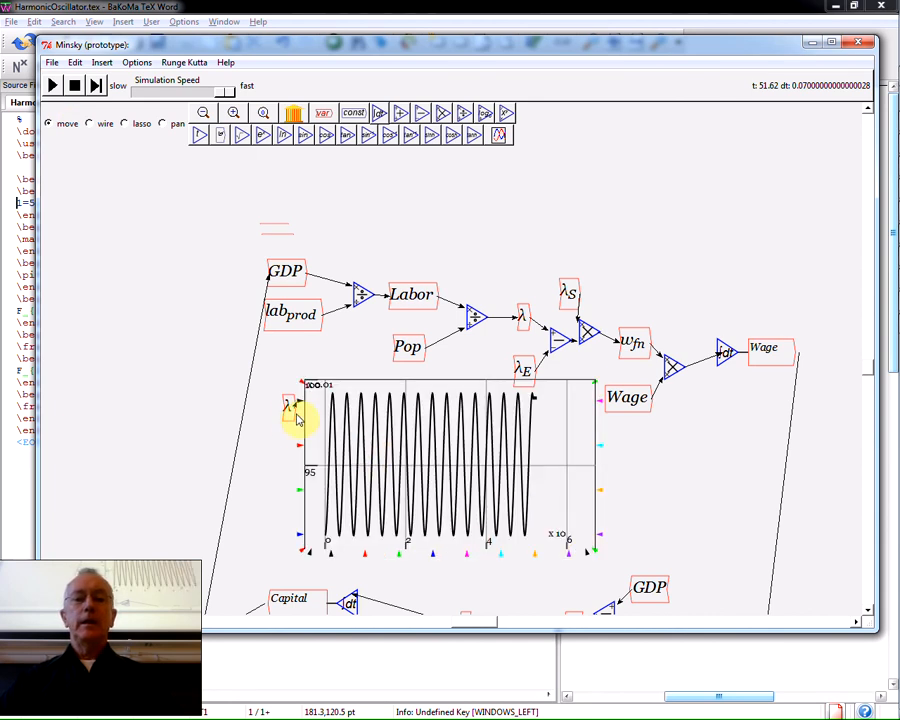
Add a second plot above and to the left of GDP, with a copy of λ beside its vertical axis.
drag(289, 408, 267, 404)
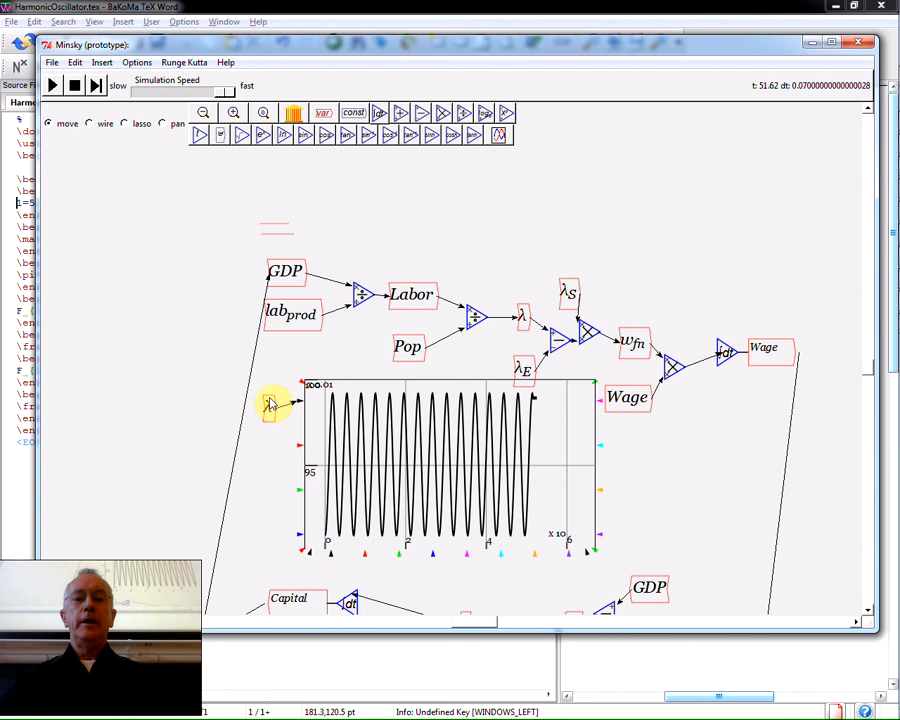
click(499, 134)
click(162, 232)
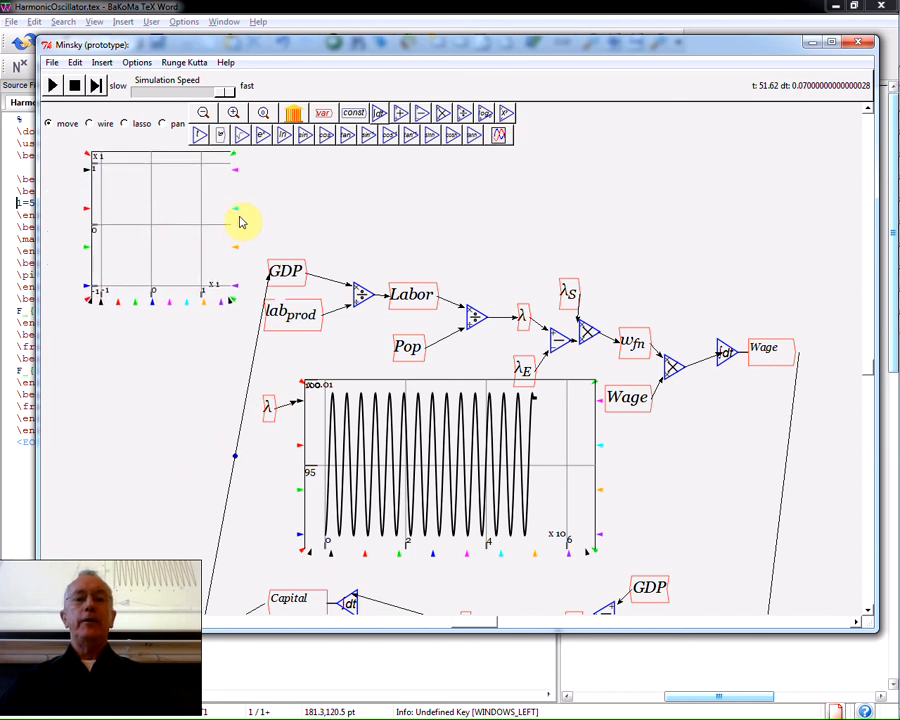
right_click(523, 320)
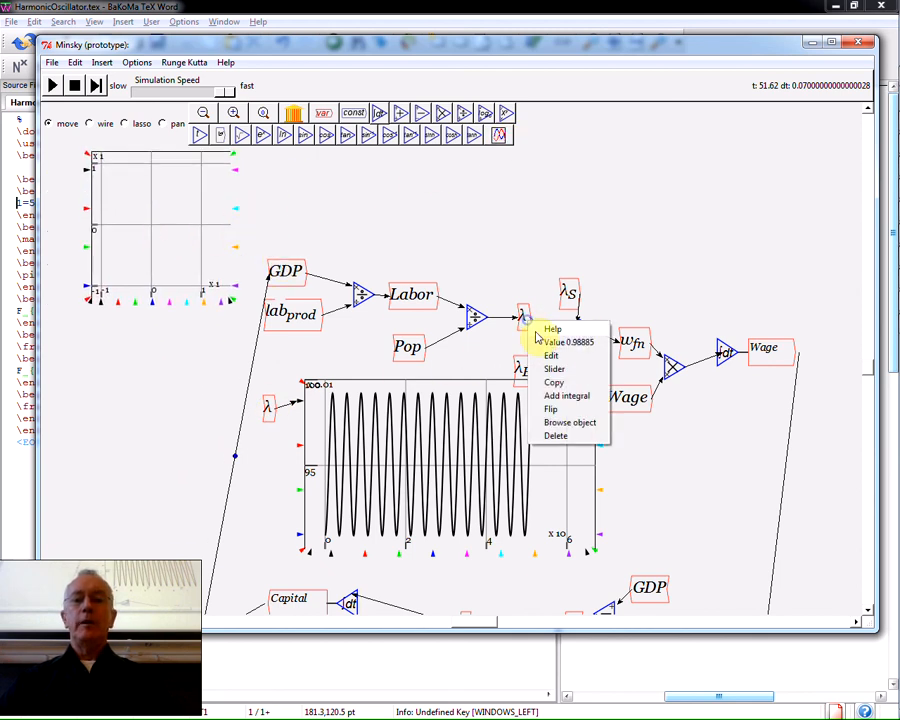
click(546, 384)
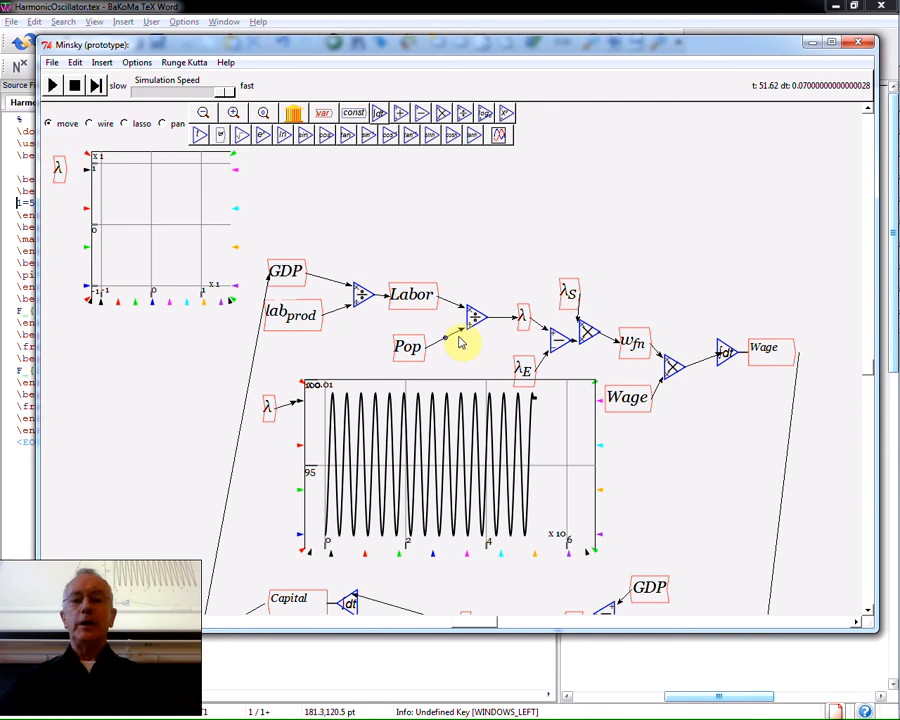
Copy the Wage variable from the integral, place the copy below the new plot and flip it.
right_click(770, 366)
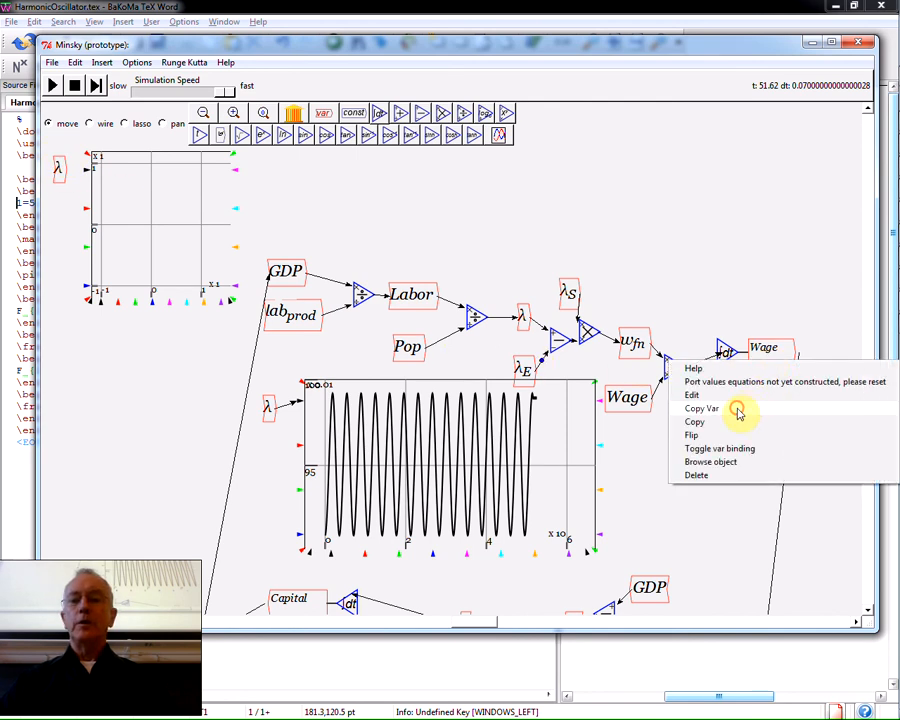
click(737, 406)
right_click(150, 354)
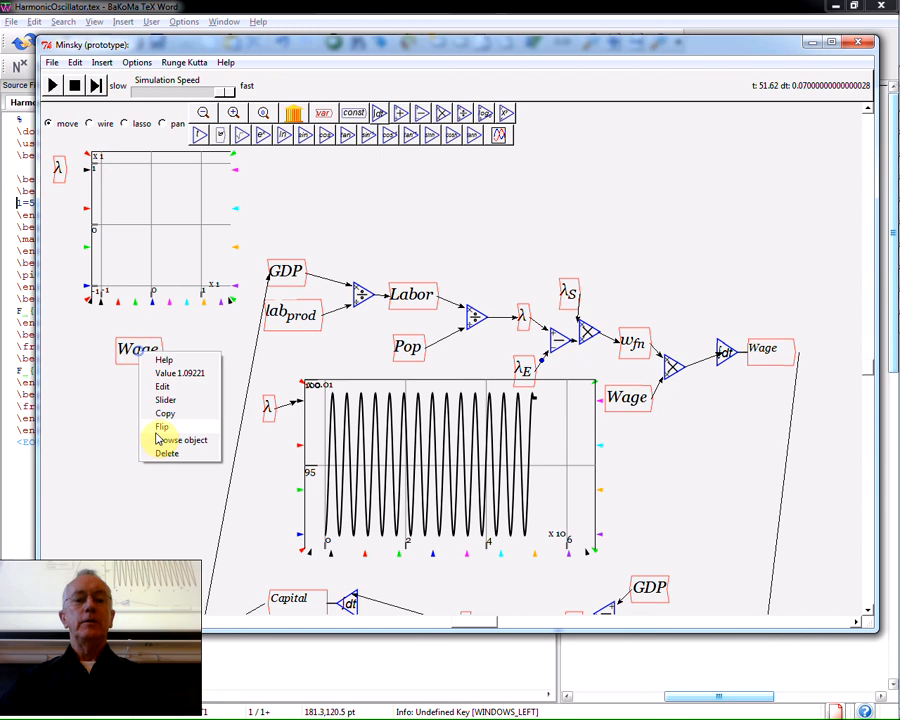
click(146, 412)
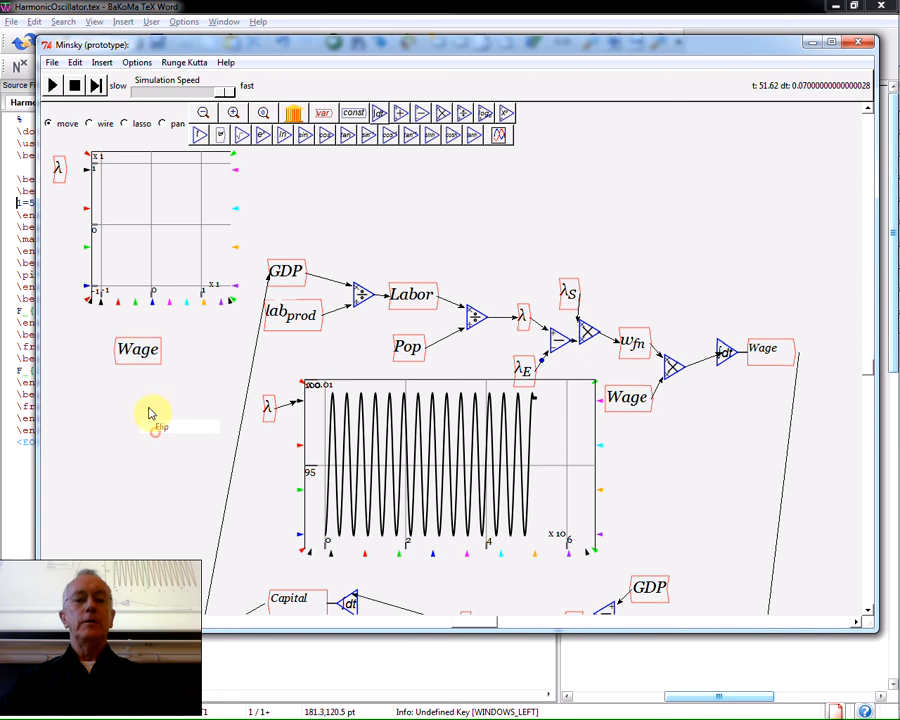
Wire λ to the new plot's first vertical-axis input and Wage to its first horizontal-axis input, and run the simulation briefly before pausing.
click(88, 123)
drag(60, 170, 88, 169)
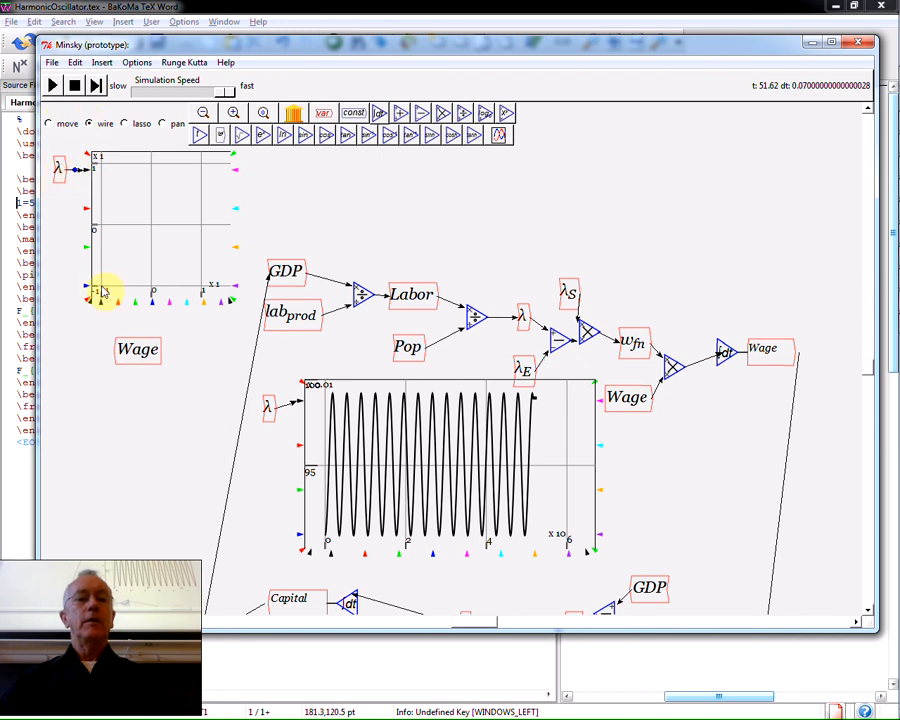
drag(118, 344, 100, 299)
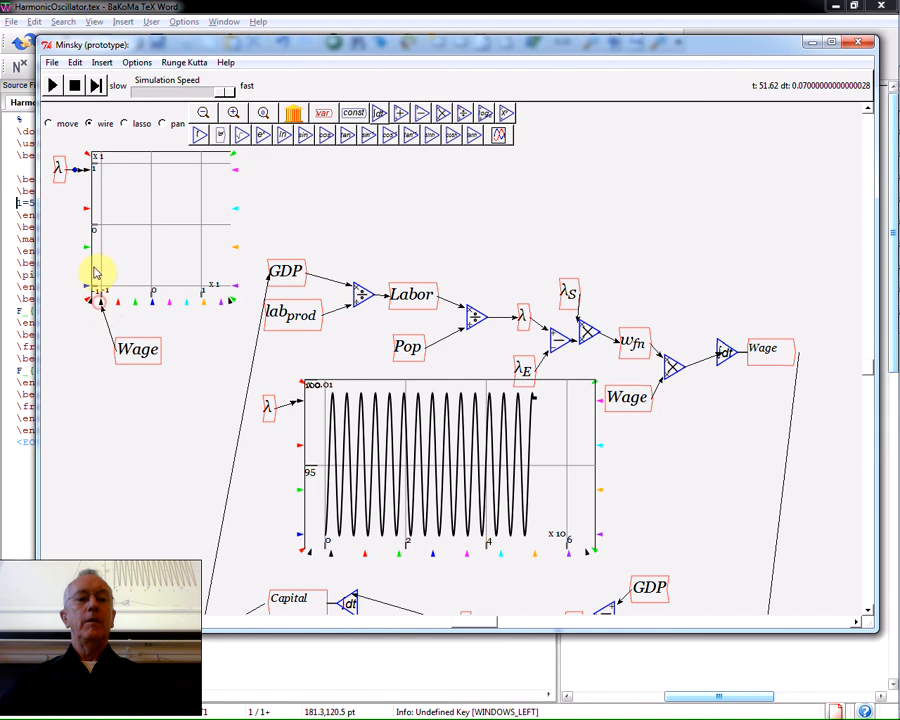
click(74, 85)
click(53, 86)
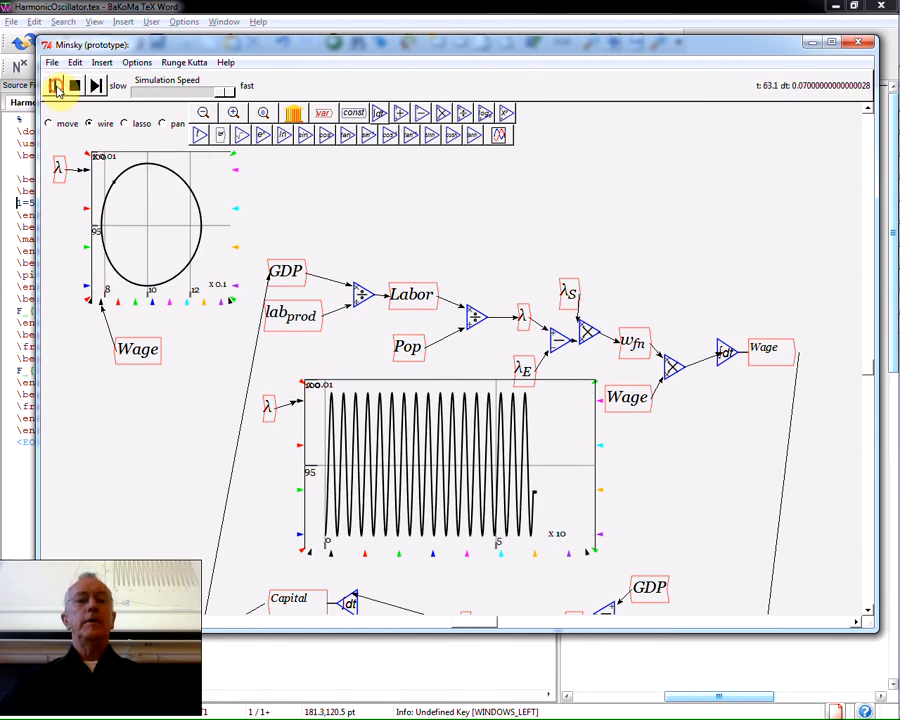
click(56, 87)
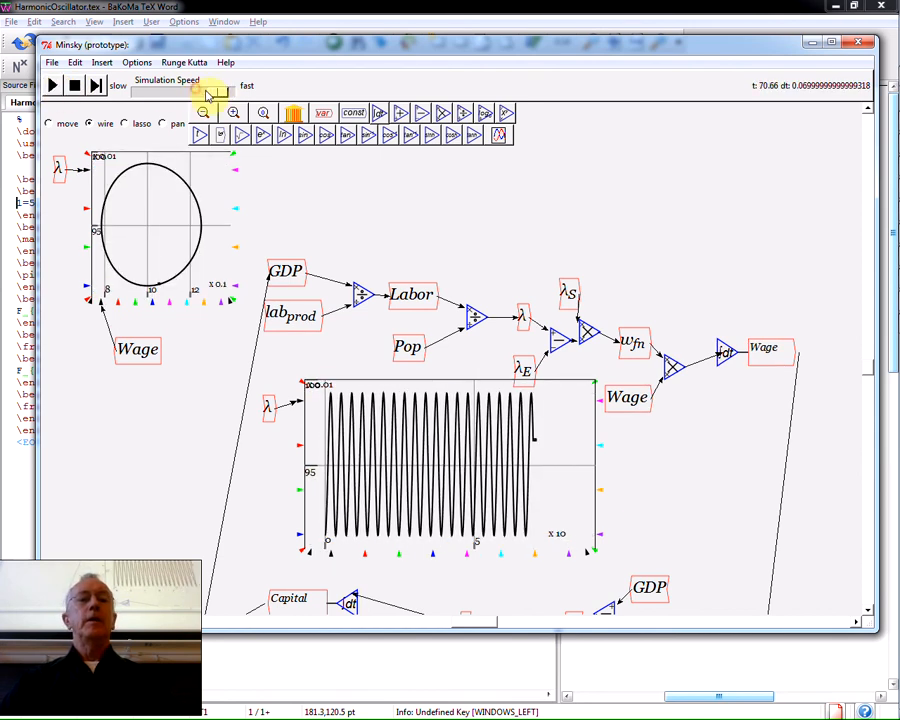
Lower the simulation speed to a medium setting, and rerun the model from time zero for a few cycles before pausing it.
drag(208, 95, 172, 92)
click(75, 87)
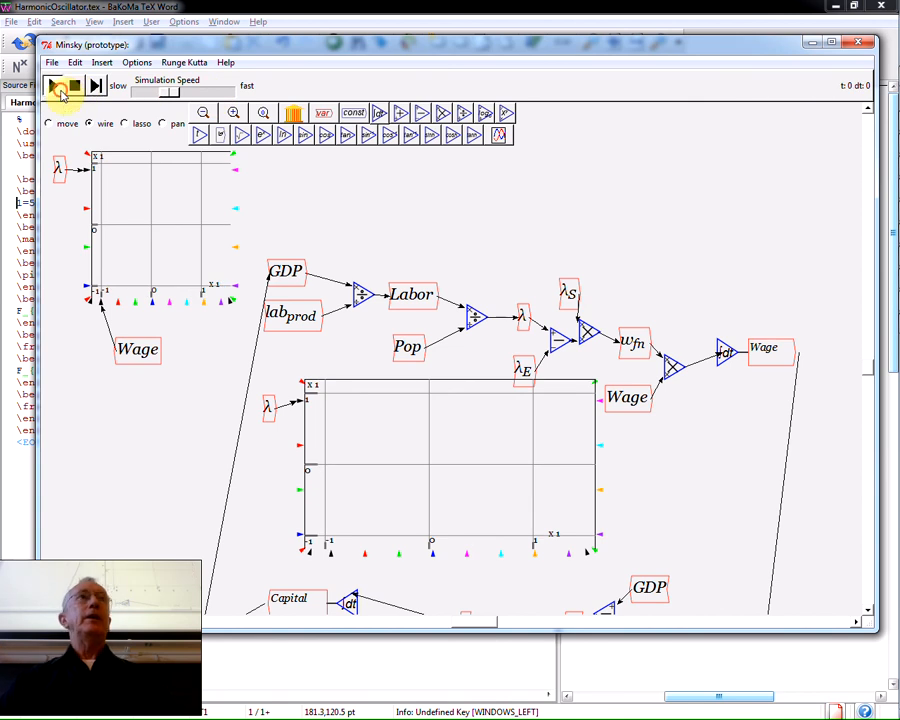
click(57, 88)
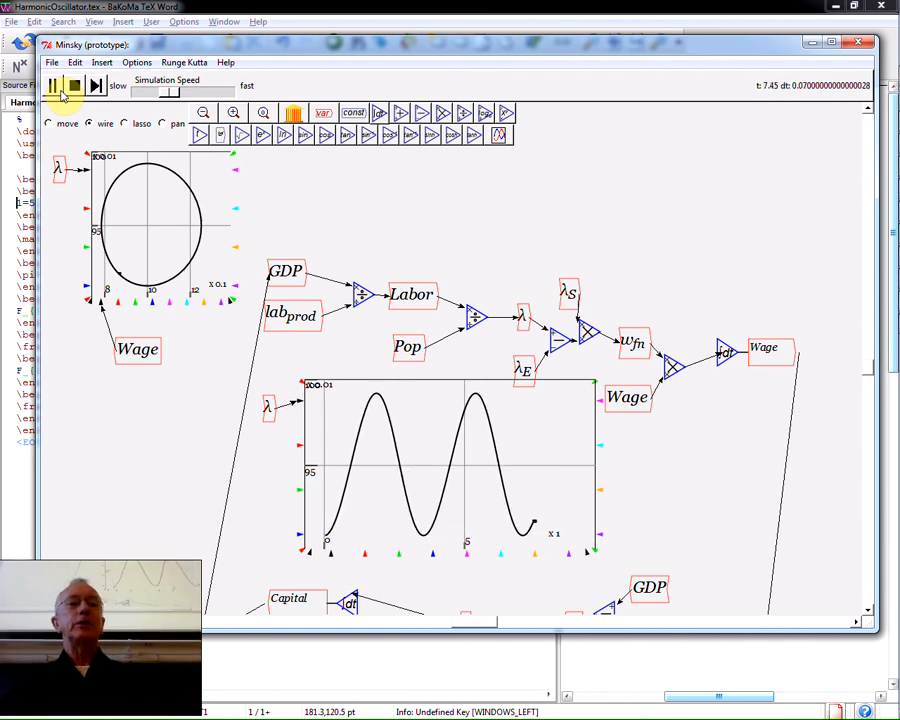
click(55, 87)
Switch to Windows Explorer, open DoublePendulum.mky from the Minsky folder and maximize its window.
key(alt+Tab)
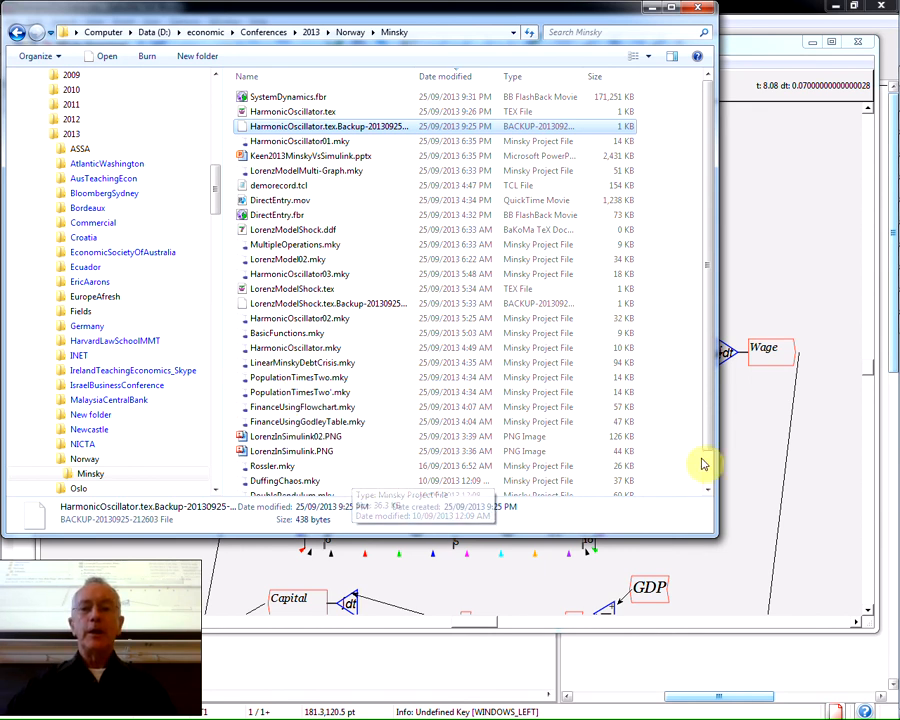
scroll(706, 463, down, 1)
click(296, 460)
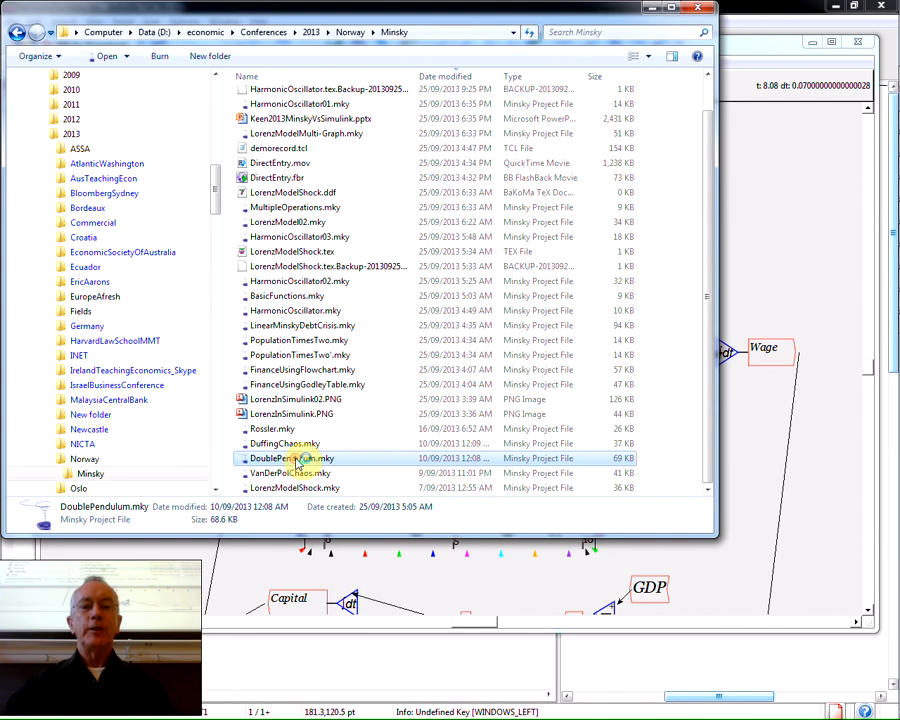
double_click(296, 459)
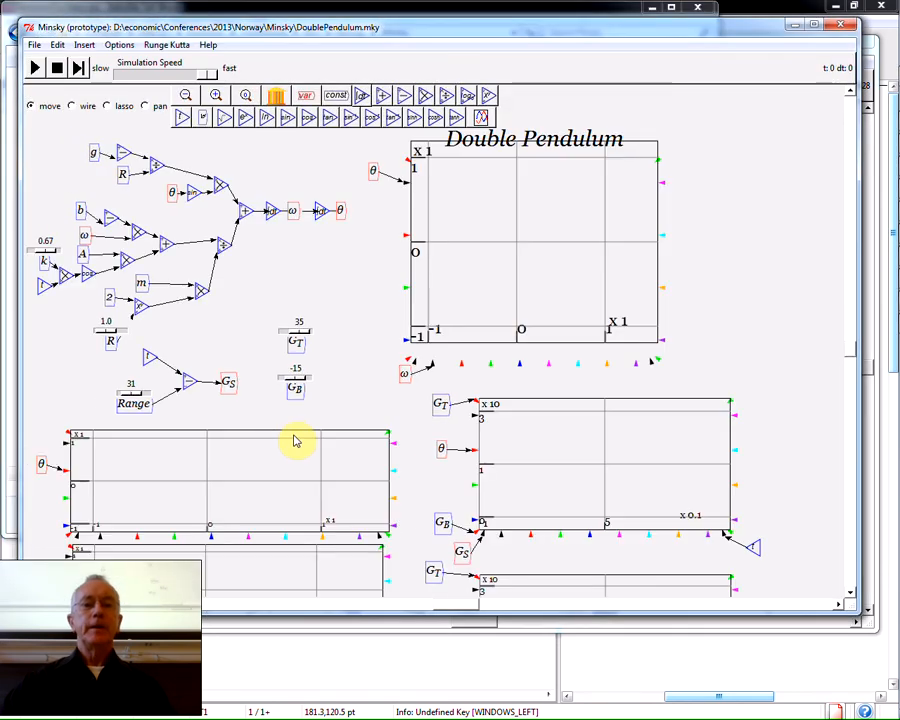
double_click(298, 29)
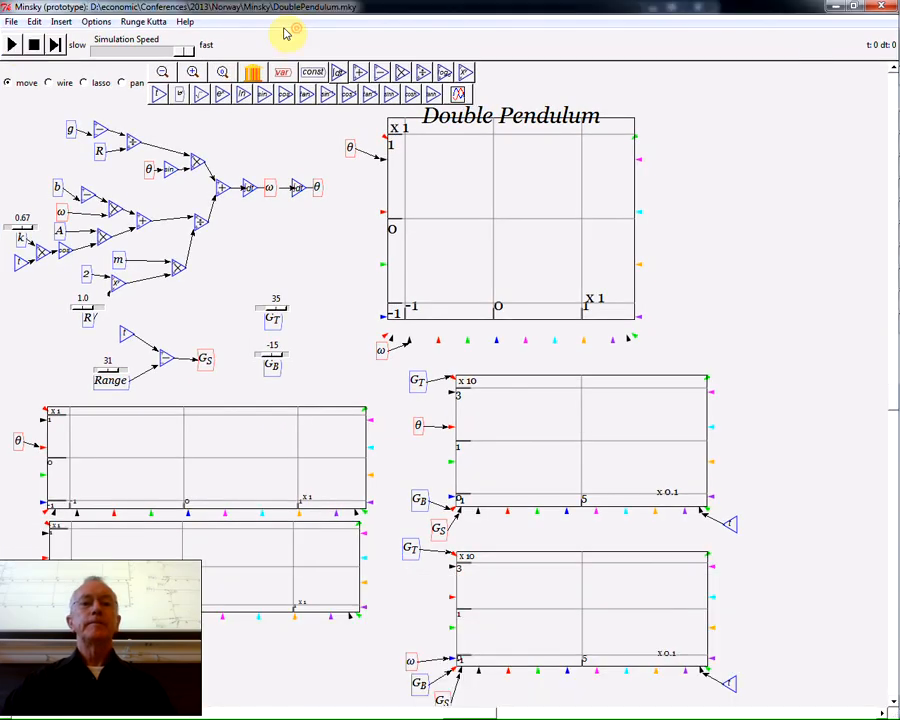
Run the double pendulum simulation, expand its θ–ω plot into a separate window and enlarge that window to nearly twice its width.
click(12, 45)
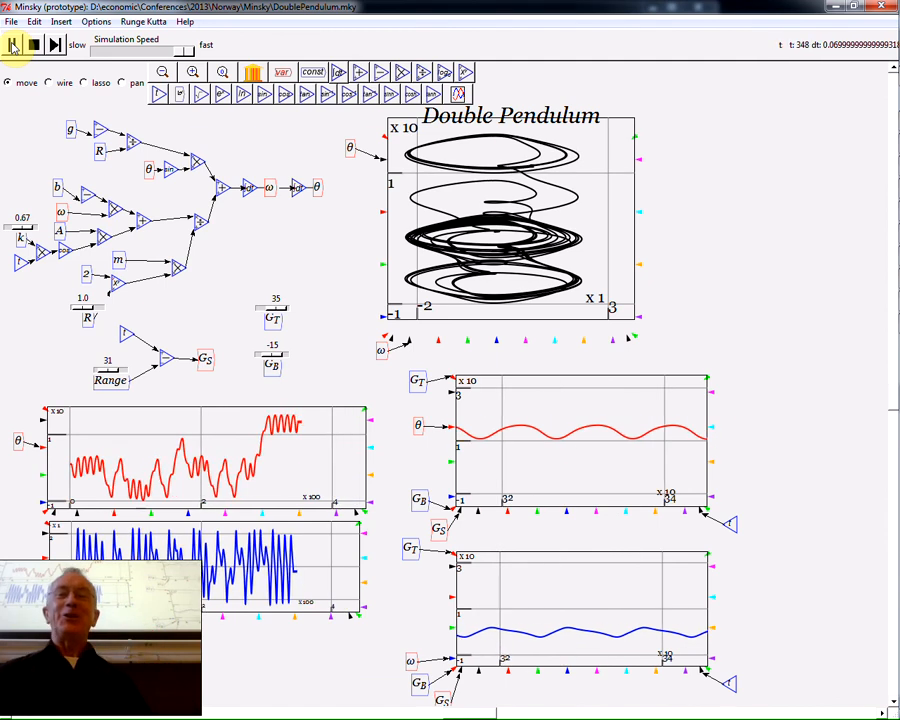
right_click(480, 253)
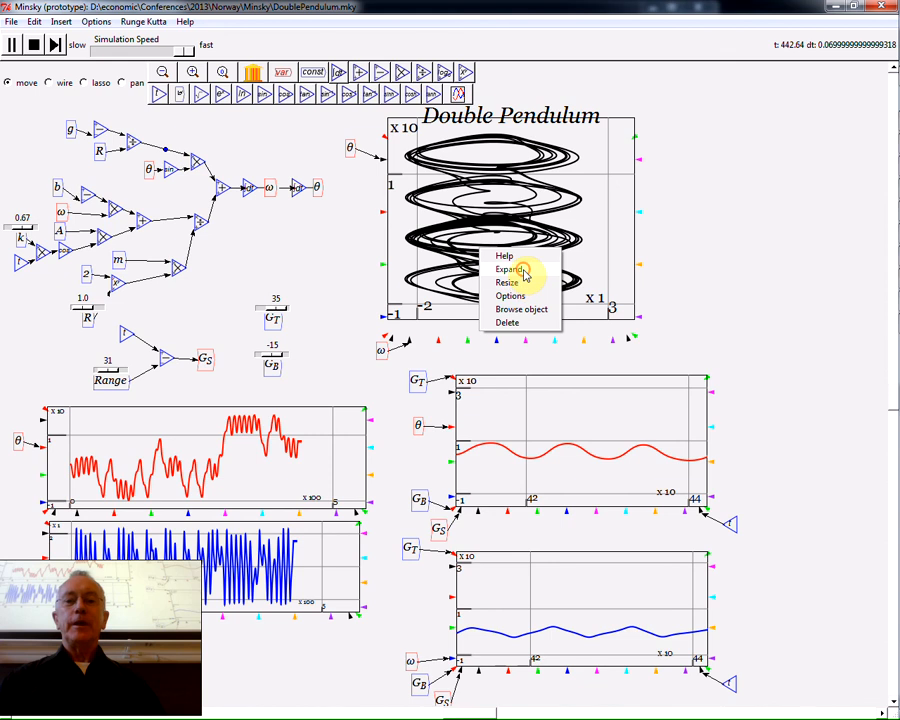
click(521, 271)
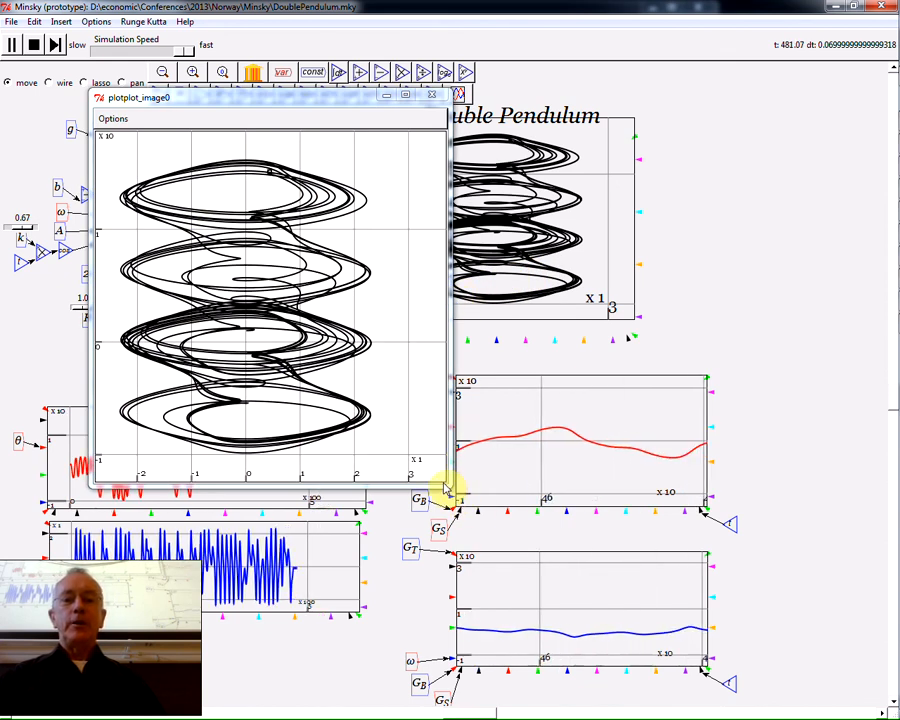
drag(456, 484, 733, 648)
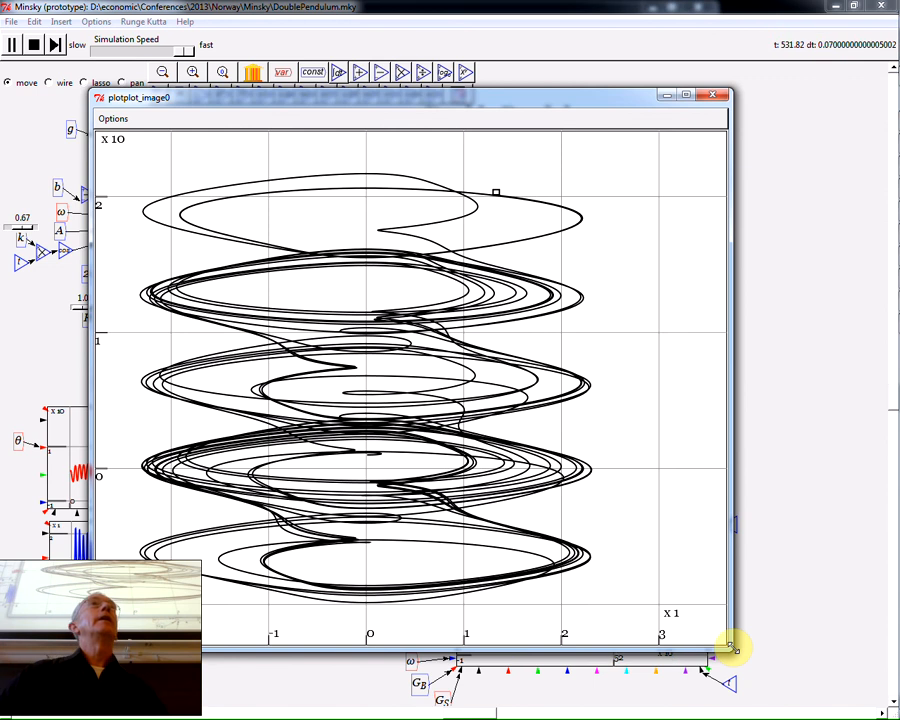